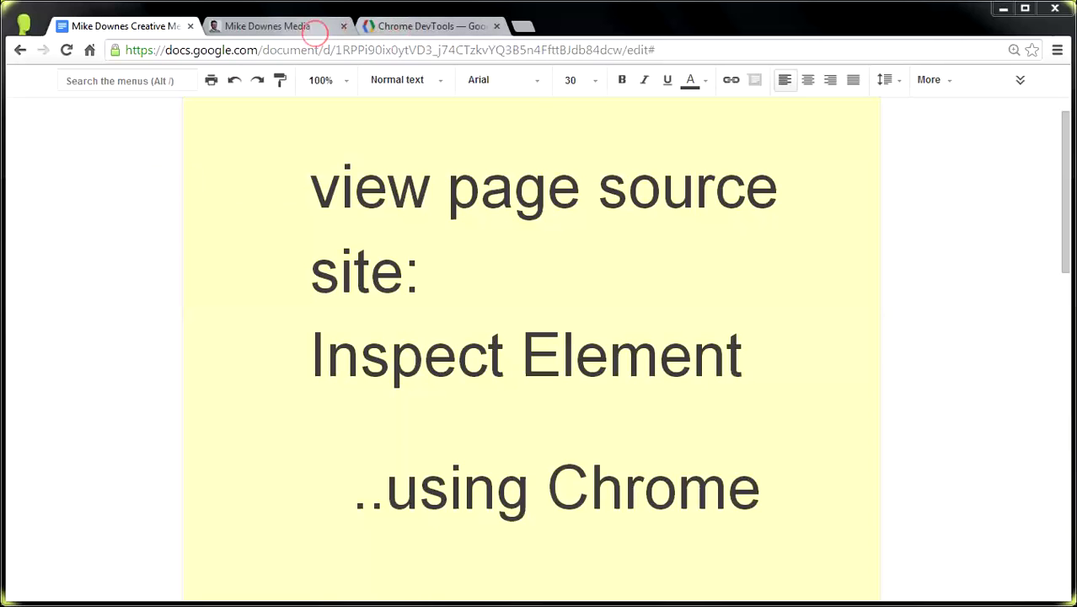
Step: Switch from the Google Docs notes to the Mike Downes Media website tab
{"action": "left_click", "coordinate": [311, 27]}
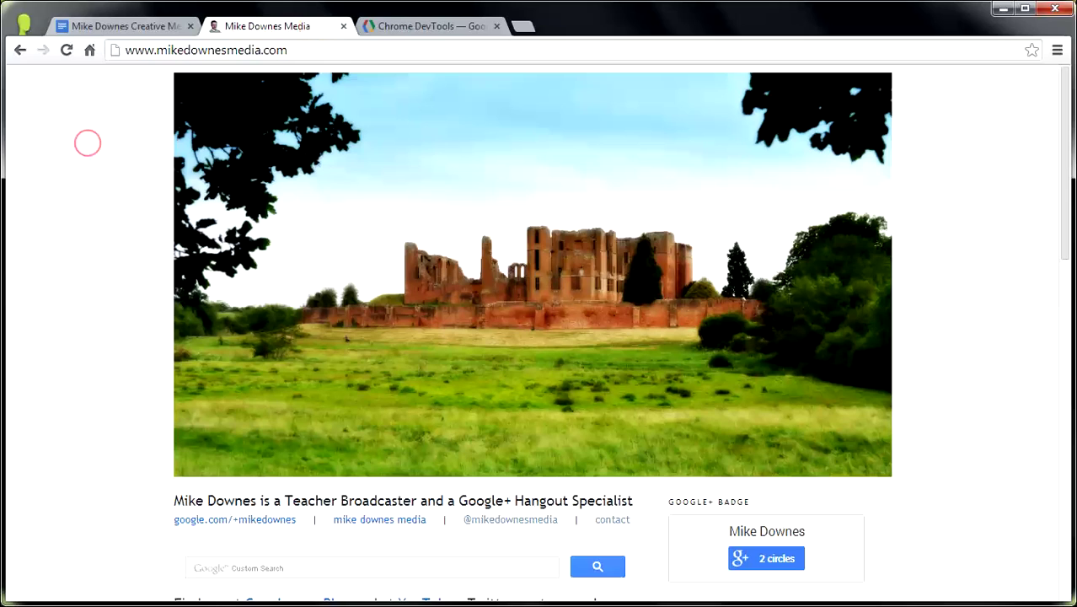
{"action": "right_click", "coordinate": [88, 144]}
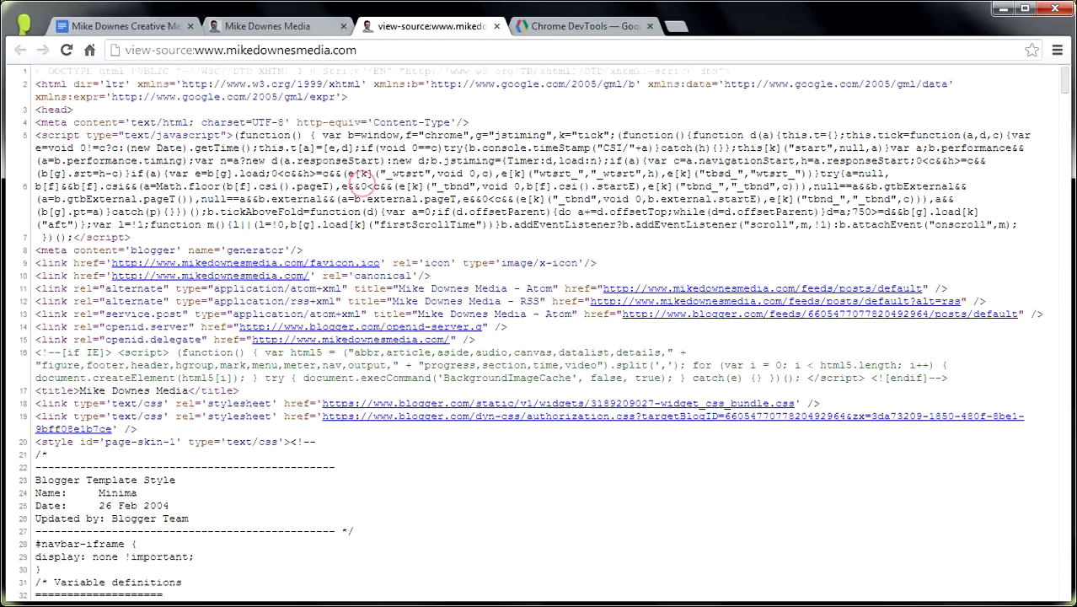
{"action": "left_click", "coordinate": [287, 25]}
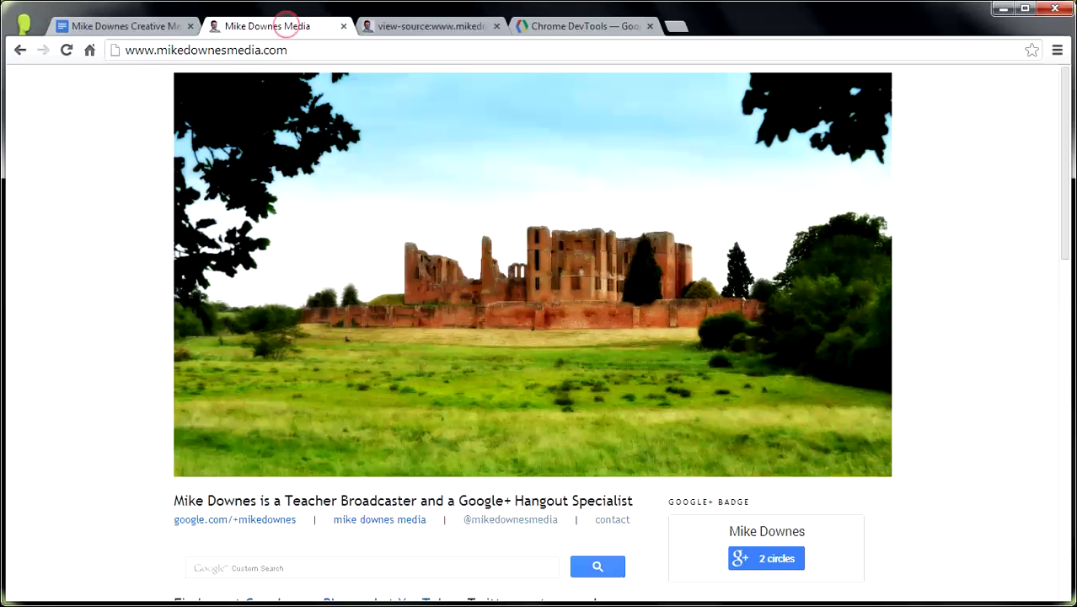
{"action": "left_click", "coordinate": [388, 25]}
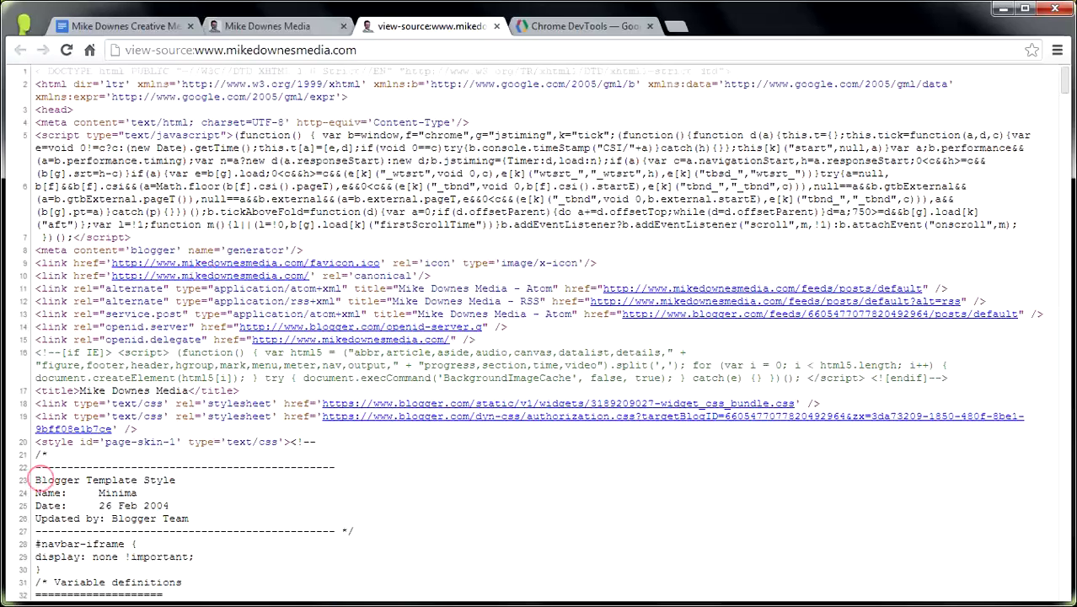
{"action": "left_click_drag", "start_coordinate": [35, 479], "coordinate": [217, 519]}
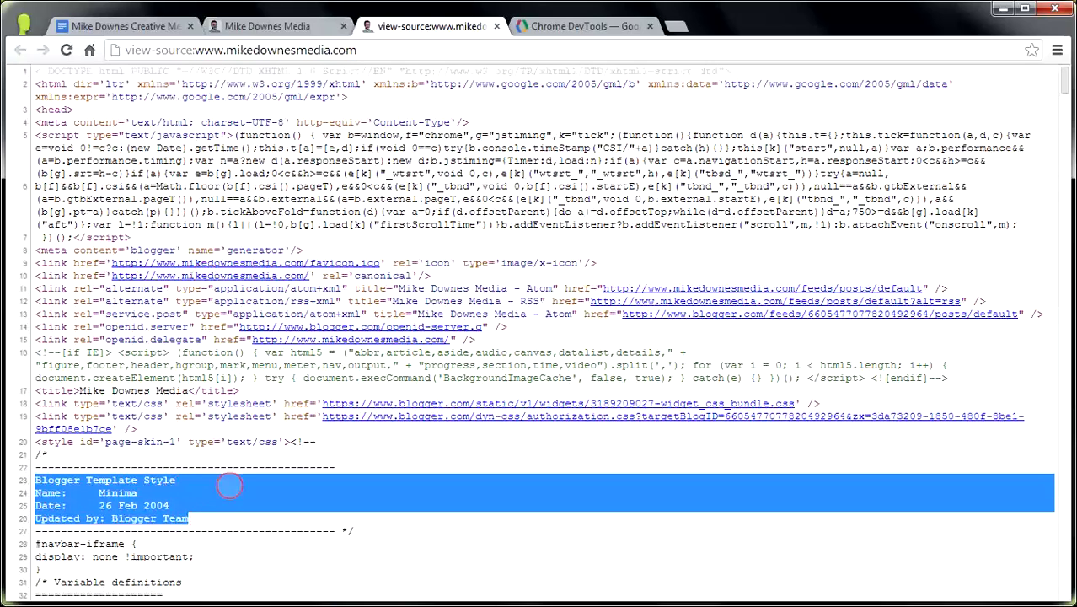
{"action": "left_click", "coordinate": [229, 486]}
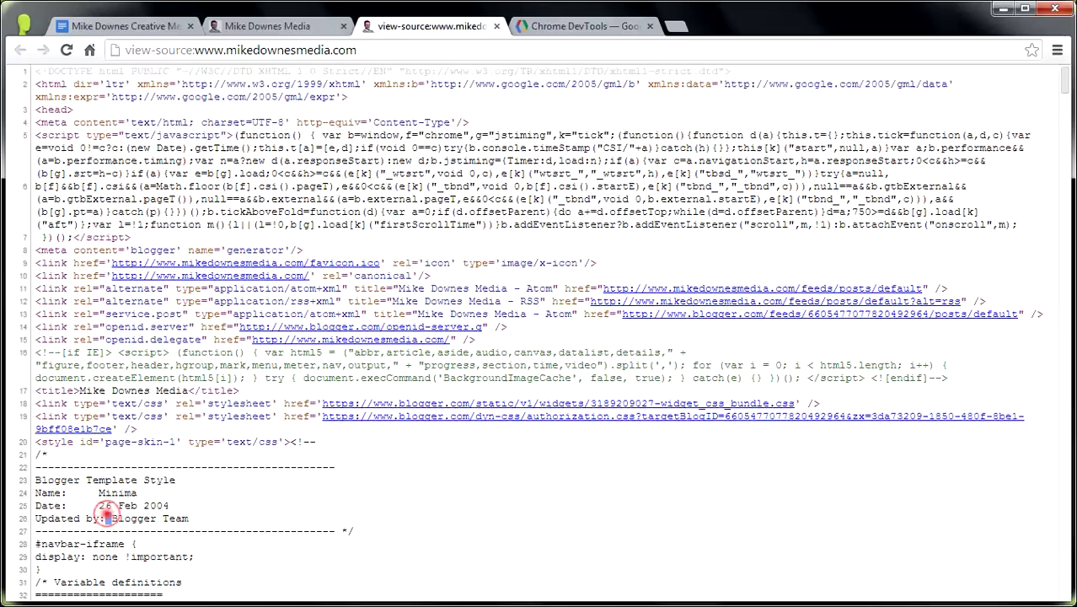
{"action": "left_click_drag", "start_coordinate": [110, 517], "coordinate": [225, 517]}
{"action": "left_click", "coordinate": [225, 517]}
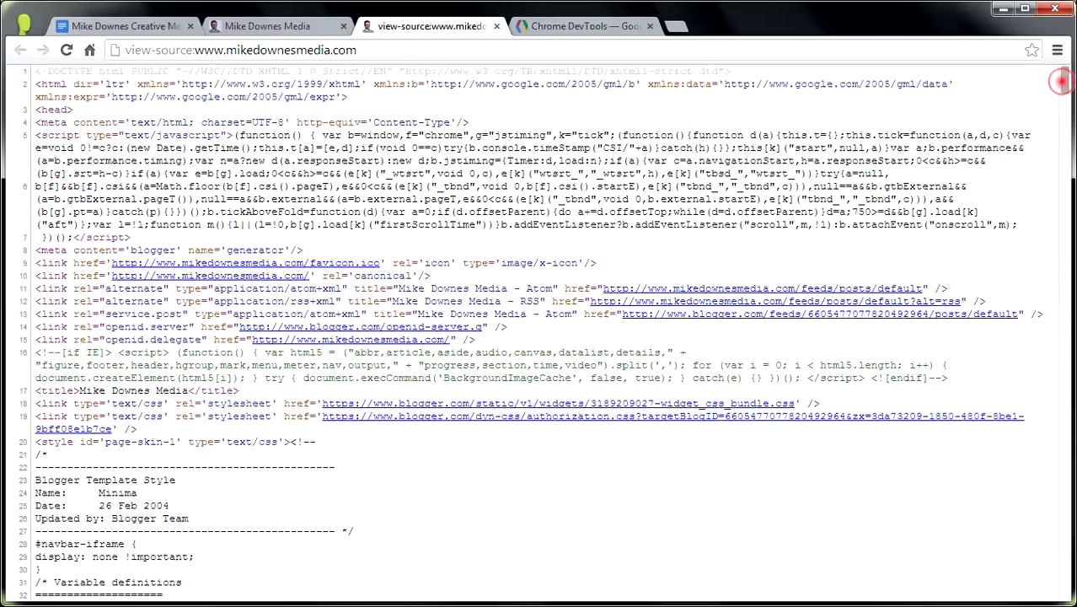
{"action": "left_click_drag", "start_coordinate": [1061, 80], "coordinate": [1058, 595]}
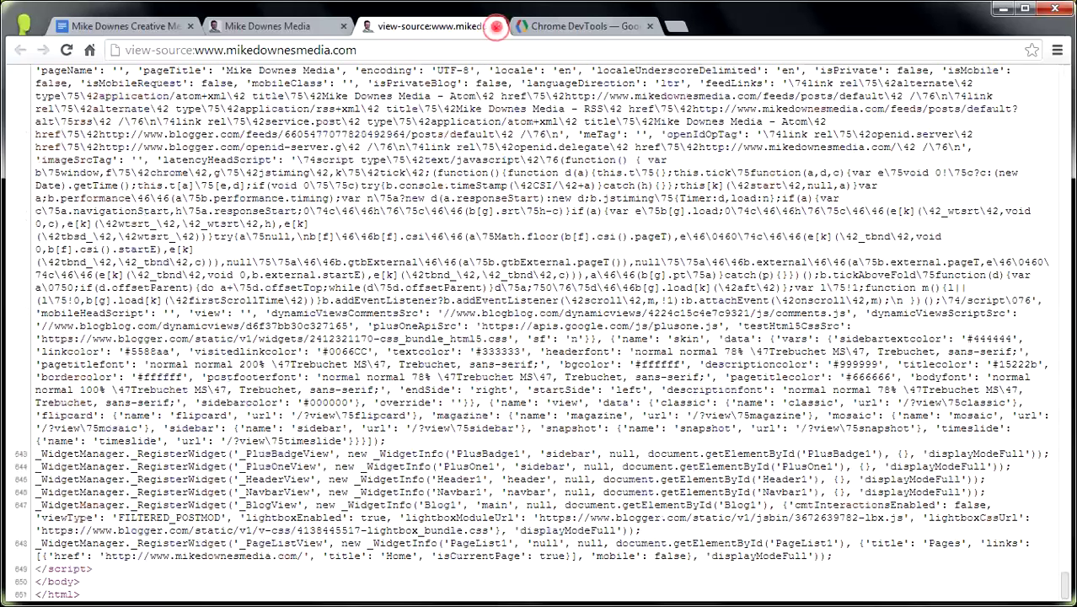
{"action": "left_click", "coordinate": [497, 26]}
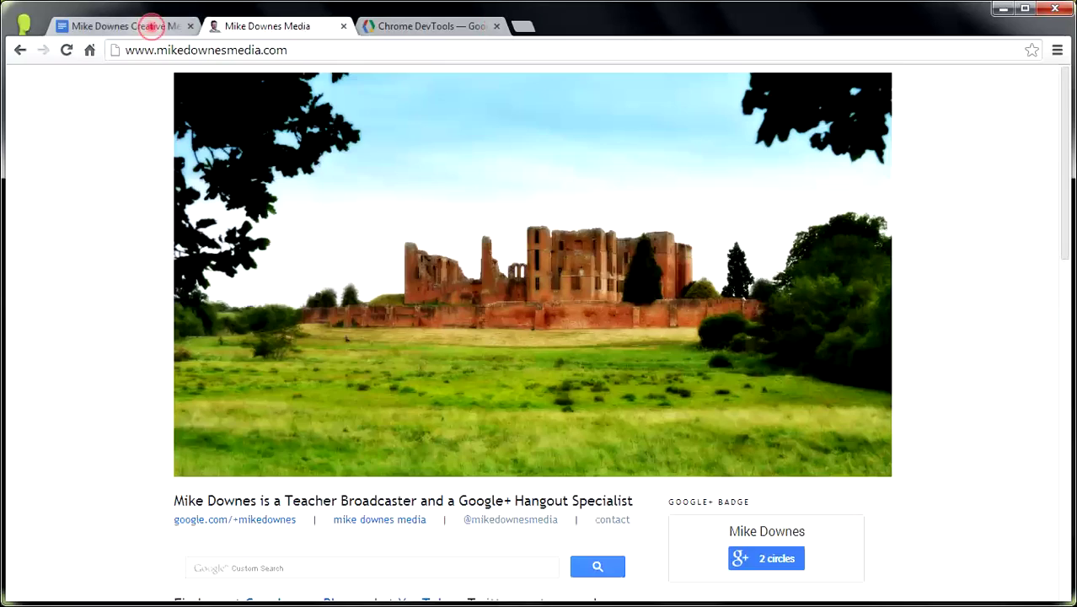
{"action": "left_click", "coordinate": [149, 26]}
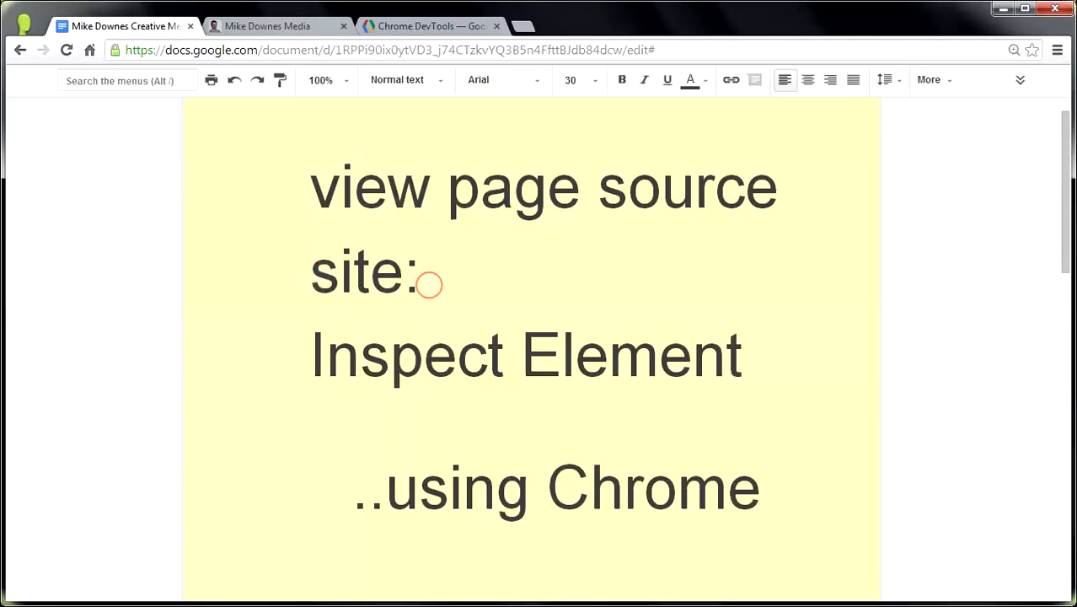
{"action": "left_click", "coordinate": [308, 28]}
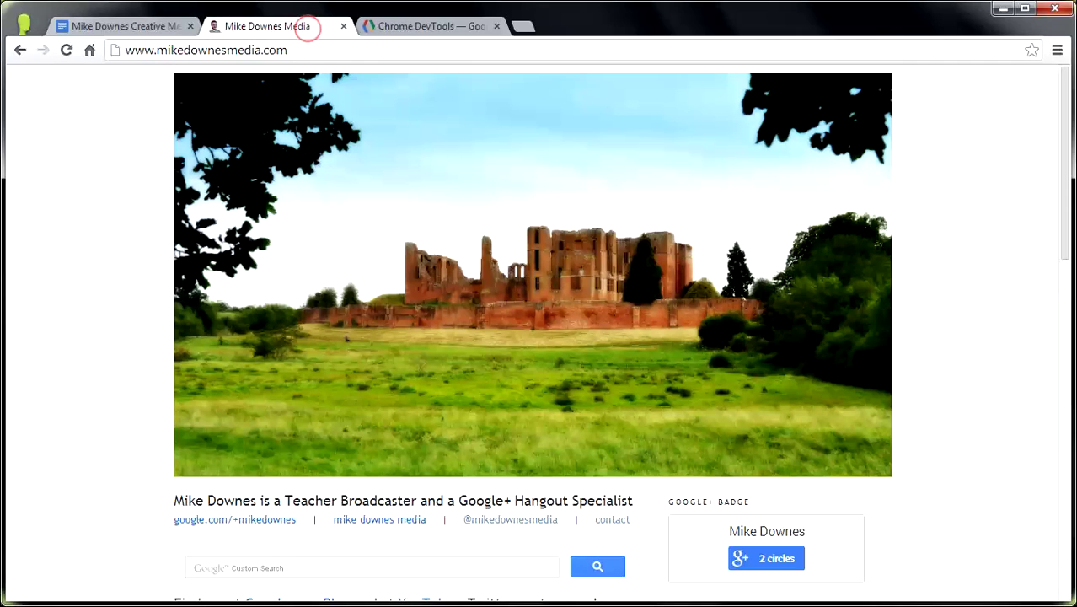
{"action": "left_click", "coordinate": [313, 42]}
{"action": "key", "text": "Home"}
{"action": "type", "text": "site:"}
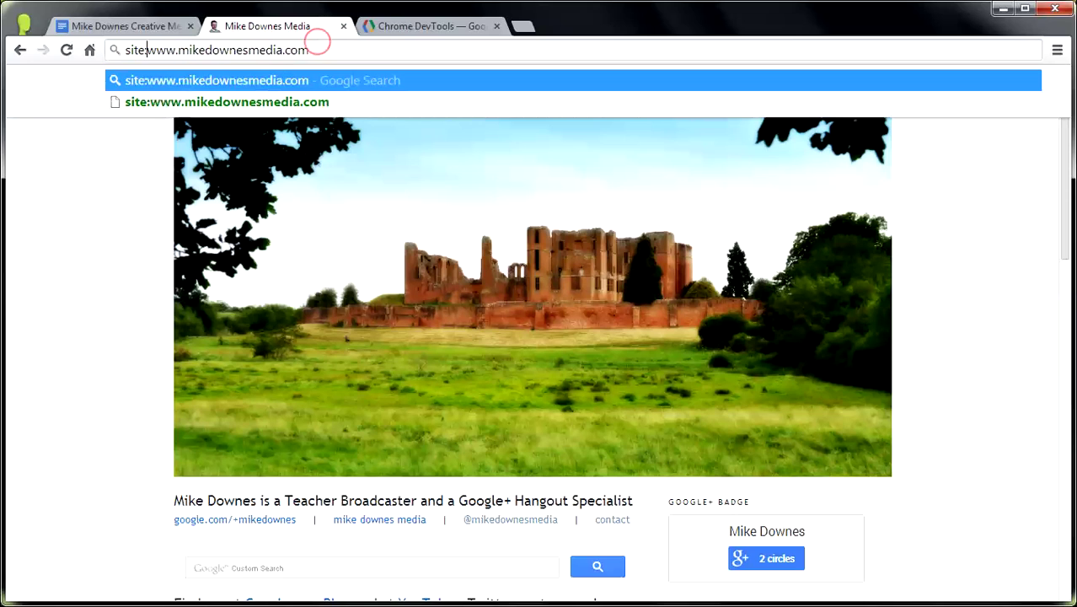
{"action": "key", "text": "Return"}
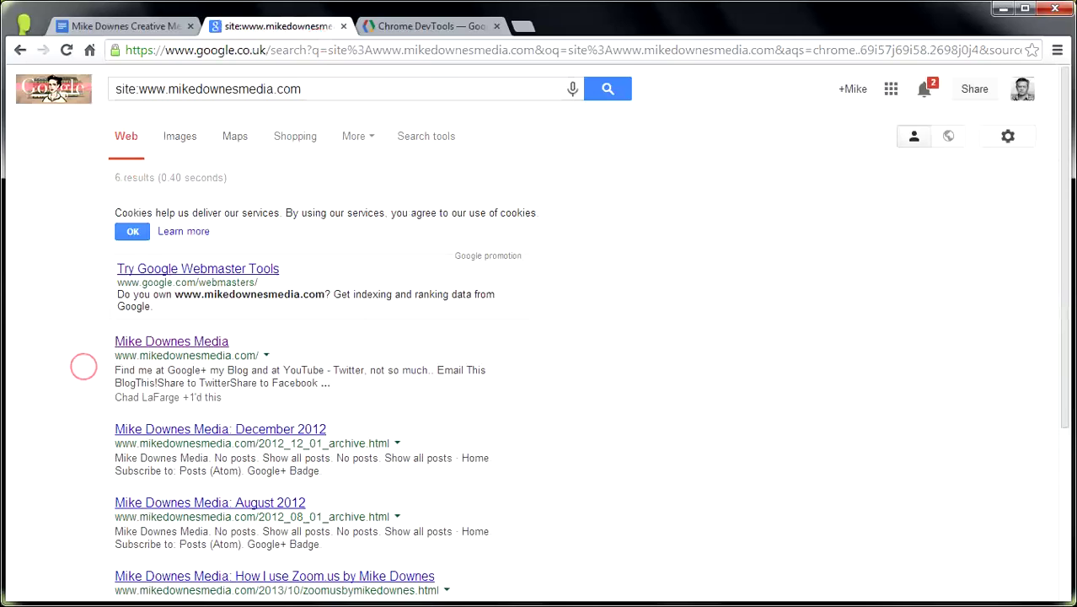
Step: Look through the 6 indexed results, then go back to the Mike Downes Media site
{"action": "scroll", "coordinate": [83, 366], "scroll_direction": "down", "scroll_amount": 3}
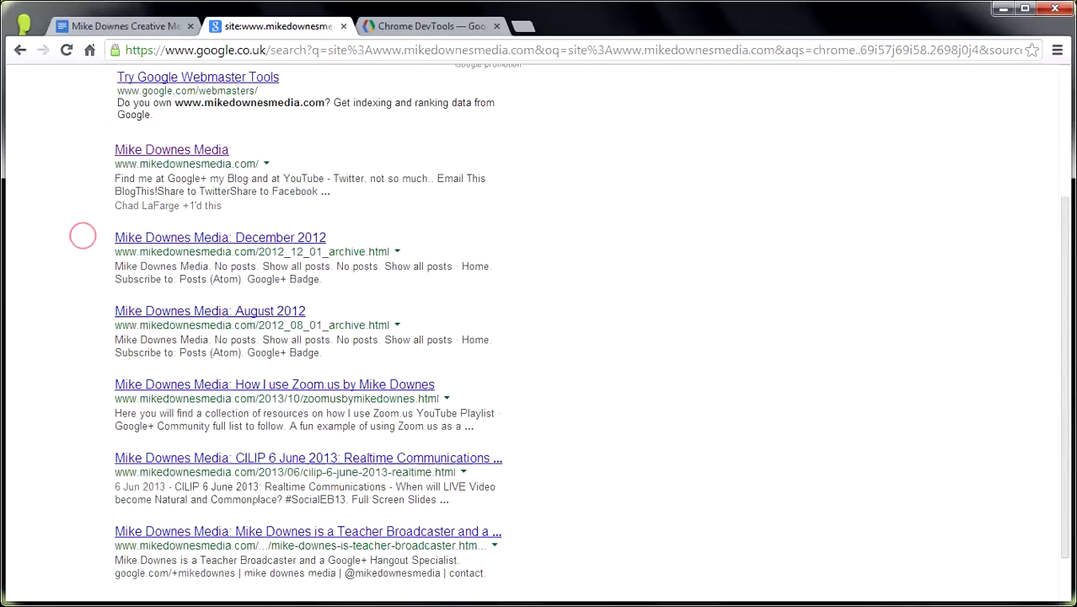
{"action": "scroll", "coordinate": [80, 345], "scroll_direction": "down", "scroll_amount": 1}
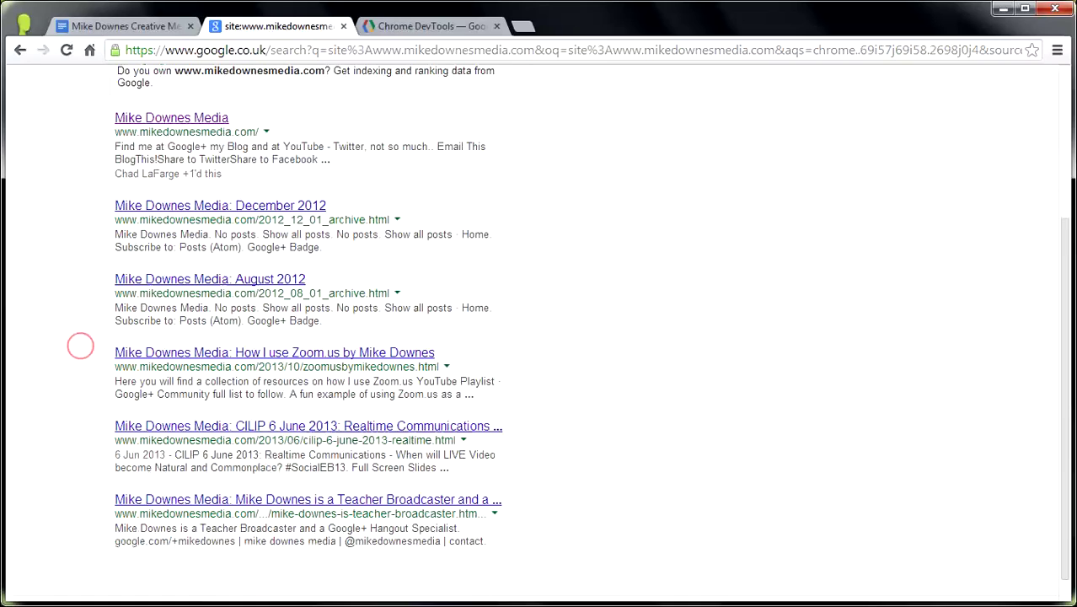
{"action": "scroll", "coordinate": [80, 346], "scroll_direction": "up", "scroll_amount": 2}
{"action": "scroll", "coordinate": [80, 345], "scroll_direction": "up", "scroll_amount": 1}
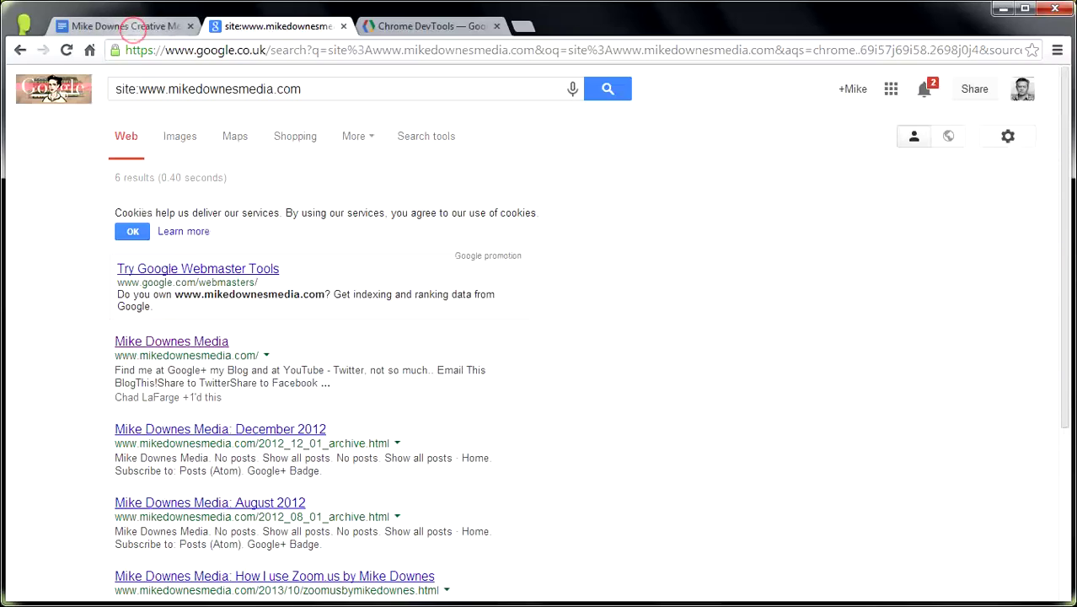
{"action": "left_click", "coordinate": [20, 49]}
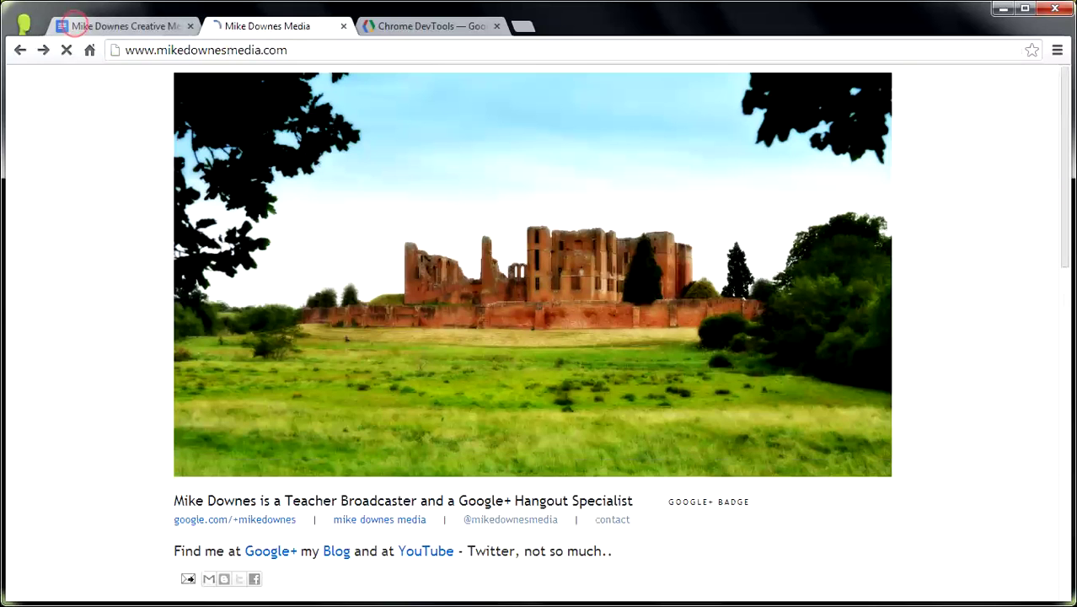
Step: From the notes document, open the Chrome DevTools documentation page in a new tab
{"action": "left_click", "coordinate": [74, 23]}
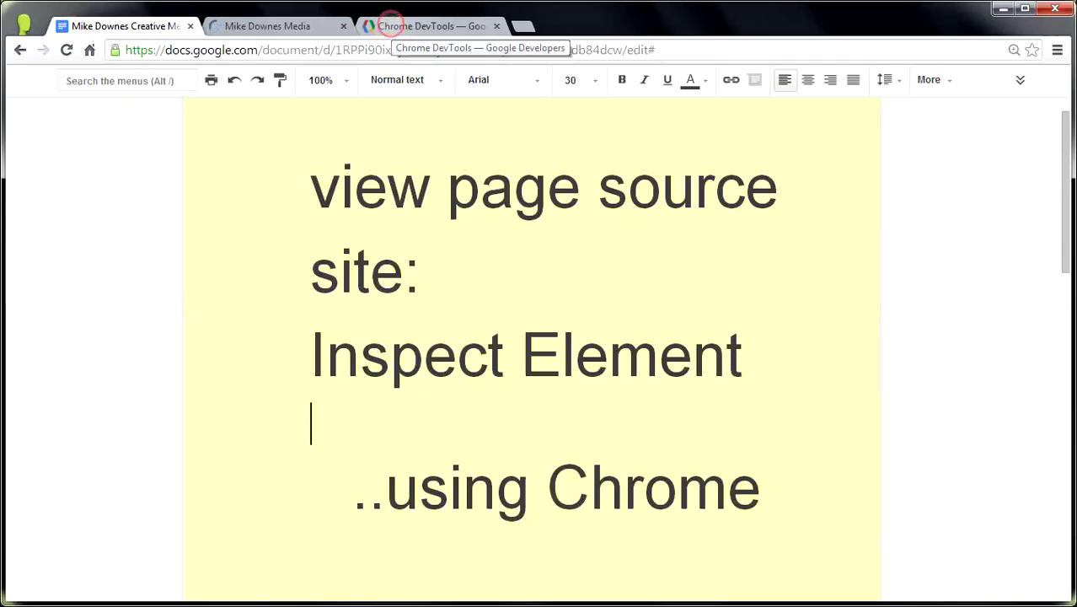
{"action": "left_click", "coordinate": [391, 23]}
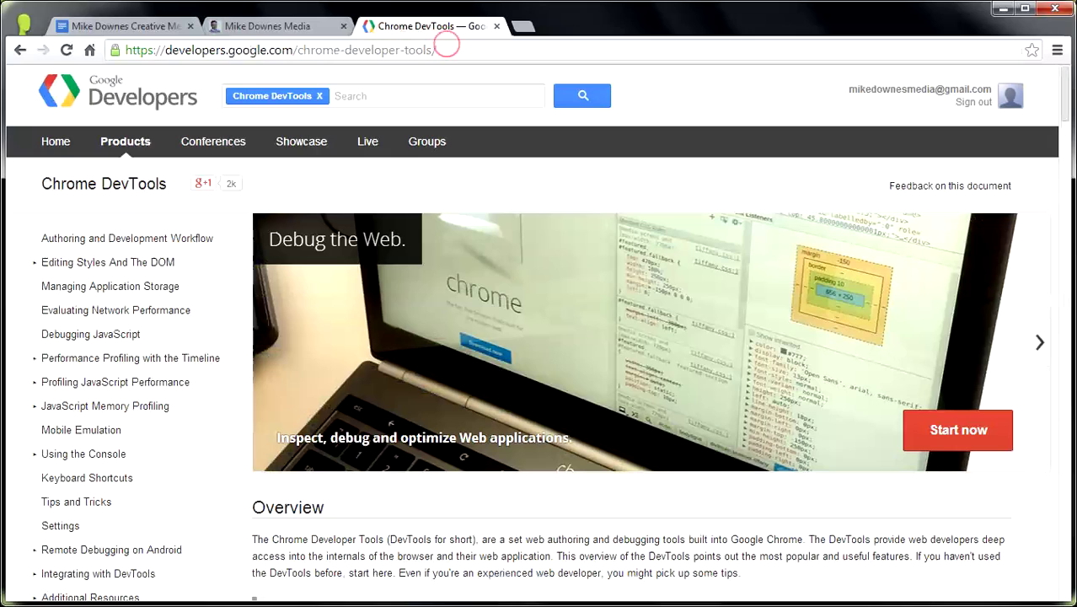
{"action": "left_click_drag", "start_coordinate": [451, 49], "coordinate": [226, 51]}
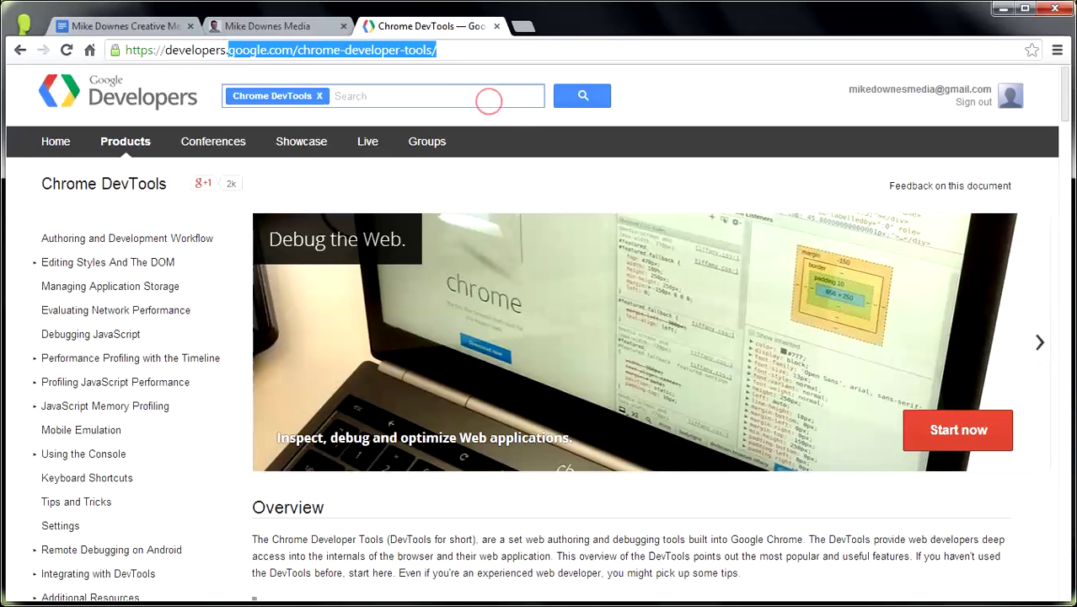
{"action": "left_click", "coordinate": [589, 184]}
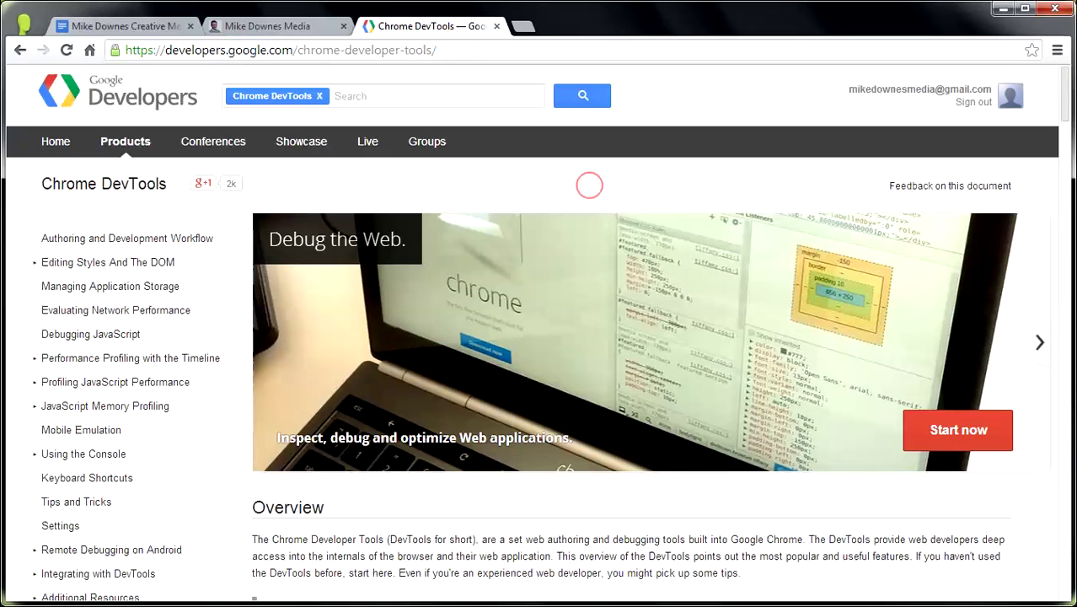
Step: Scroll through the DevTools documentation, then return to the Google Docs topic outline
{"action": "scroll", "coordinate": [589, 185], "scroll_direction": "down", "scroll_amount": 5}
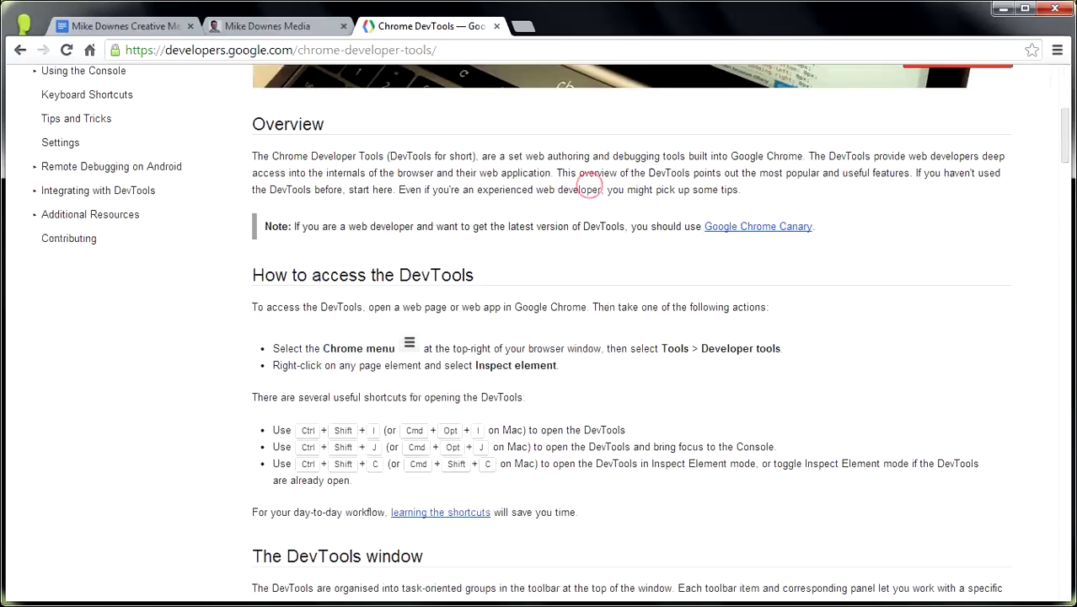
{"action": "scroll", "coordinate": [589, 185], "scroll_direction": "down", "scroll_amount": 6}
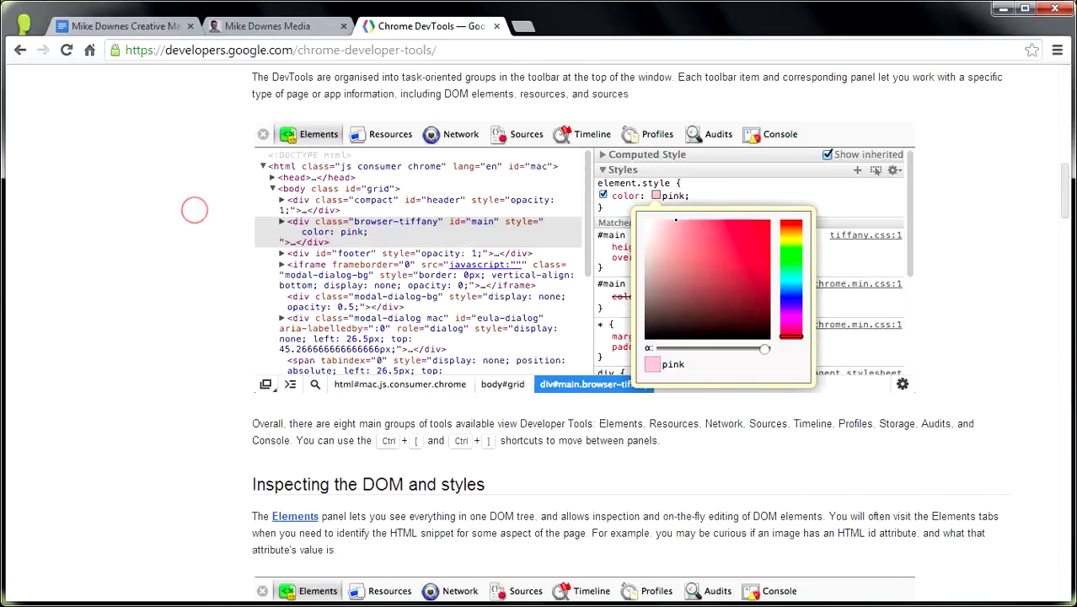
{"action": "scroll", "coordinate": [193, 210], "scroll_direction": "down", "scroll_amount": 5}
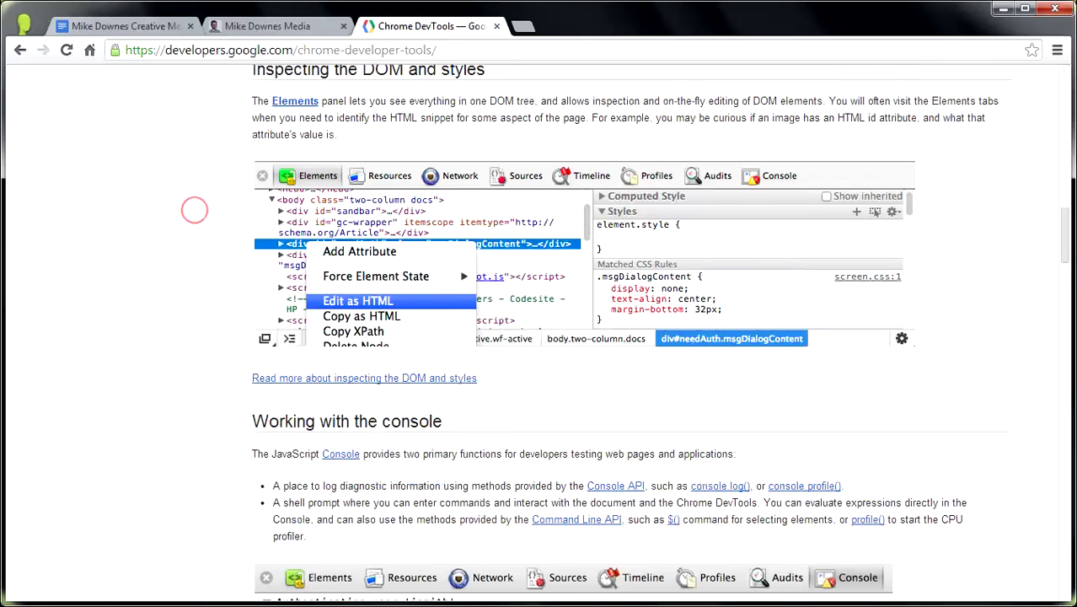
{"action": "scroll", "coordinate": [194, 210], "scroll_direction": "down", "scroll_amount": 6}
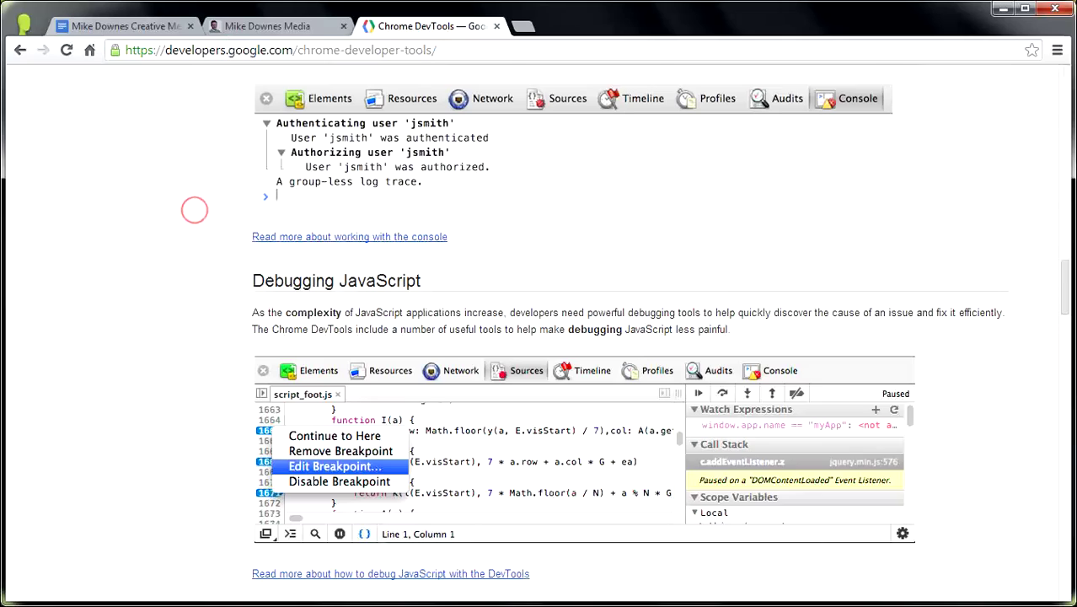
{"action": "scroll", "coordinate": [193, 209], "scroll_direction": "down", "scroll_amount": 5}
{"action": "scroll", "coordinate": [194, 210], "scroll_direction": "down", "scroll_amount": 8}
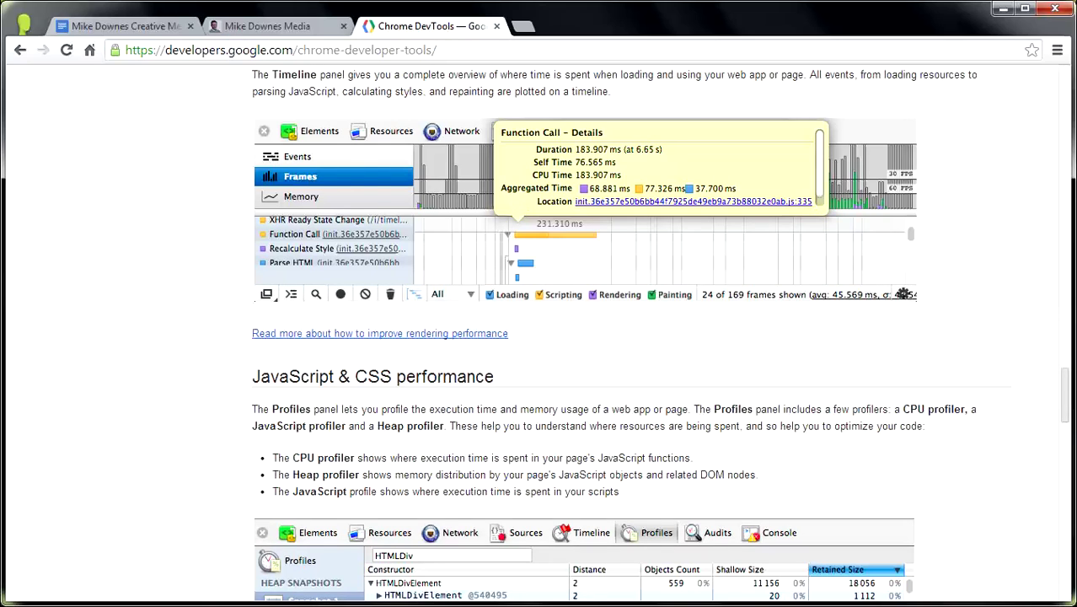
{"action": "left_click", "coordinate": [107, 26]}
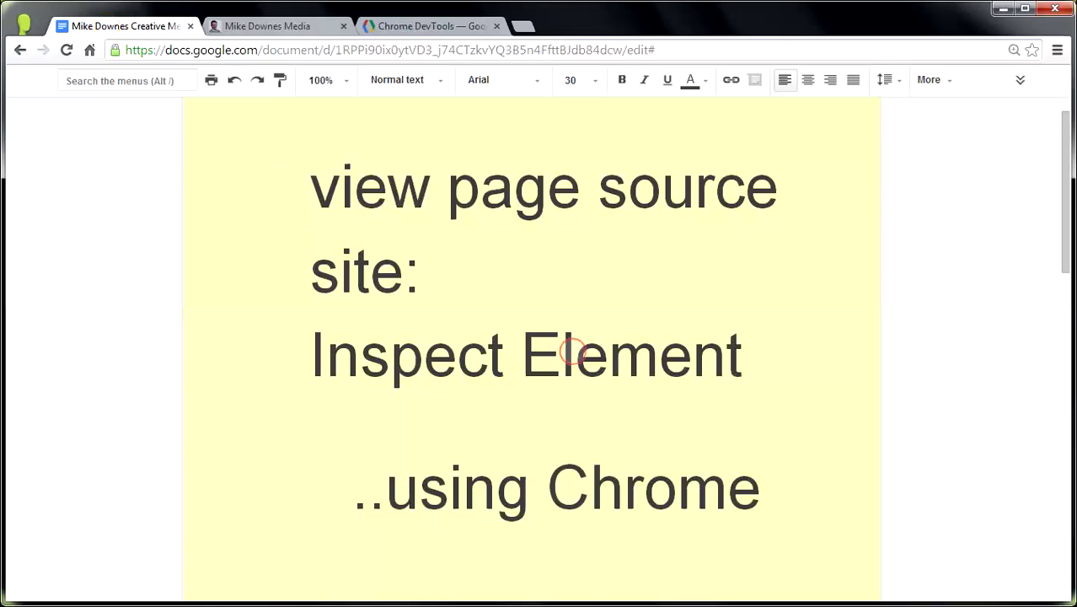
Step: Switch to the castle-header homepage, scroll partway down it, then return to the top
{"action": "left_click", "coordinate": [271, 24]}
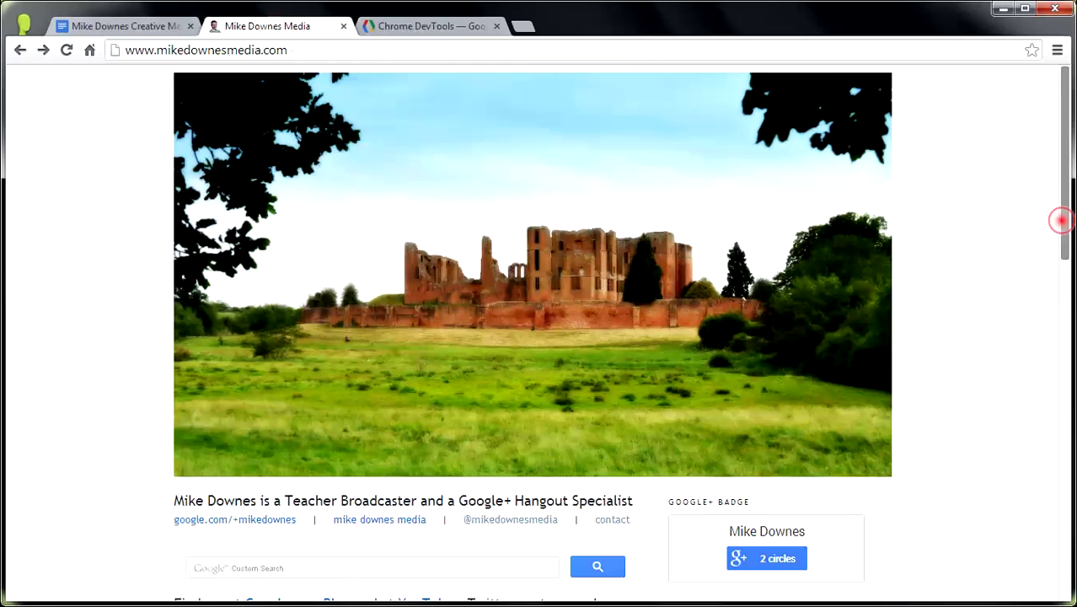
{"action": "left_click_drag", "start_coordinate": [1060, 221], "coordinate": [1059, 343]}
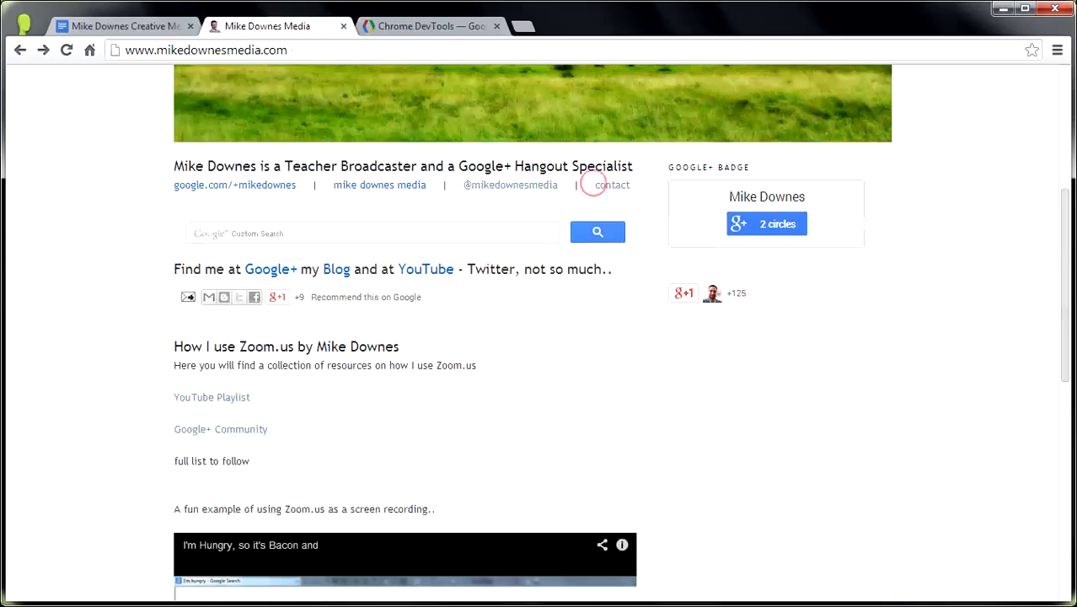
{"action": "left_click_drag", "start_coordinate": [1065, 236], "coordinate": [1060, 72]}
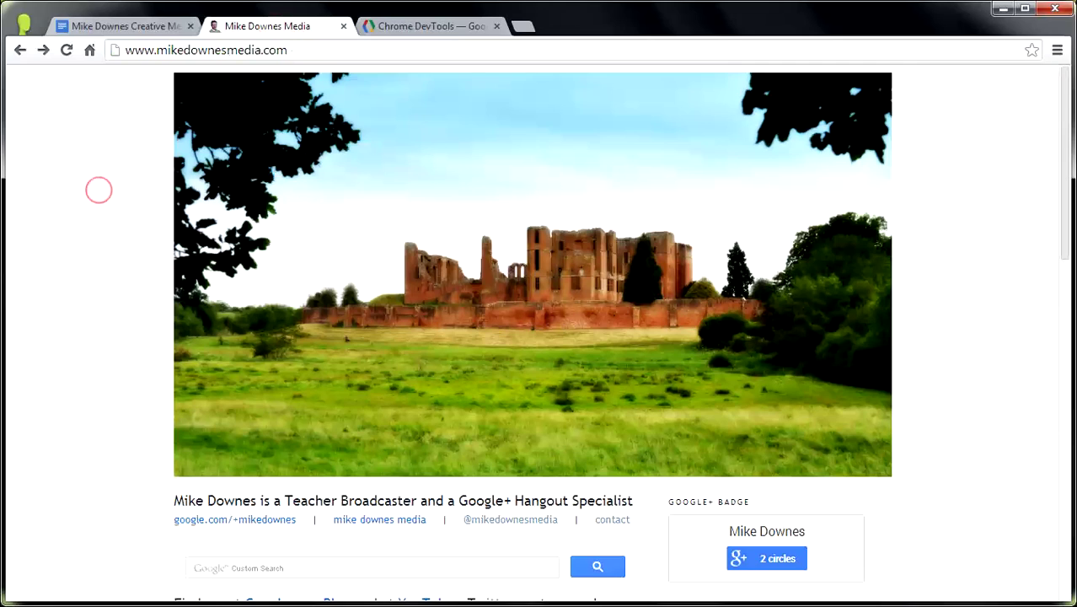
Step: Open DevTools, inspect the castle header image's HTML element, then switch to the Resources panel
{"action": "right_click", "coordinate": [98, 189]}
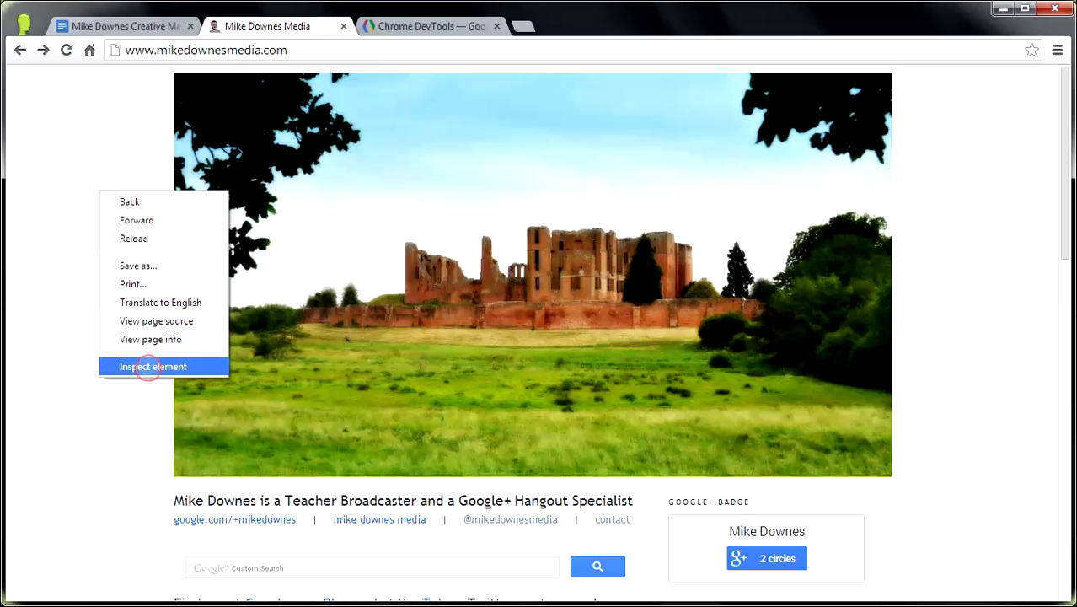
{"action": "left_click", "coordinate": [147, 367]}
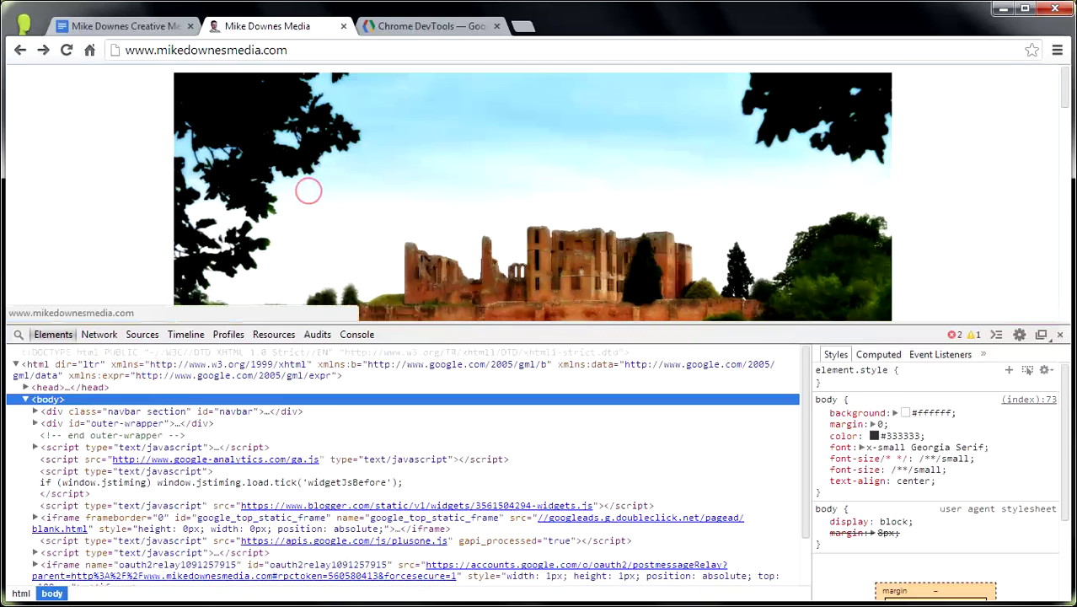
{"action": "right_click", "coordinate": [309, 190]}
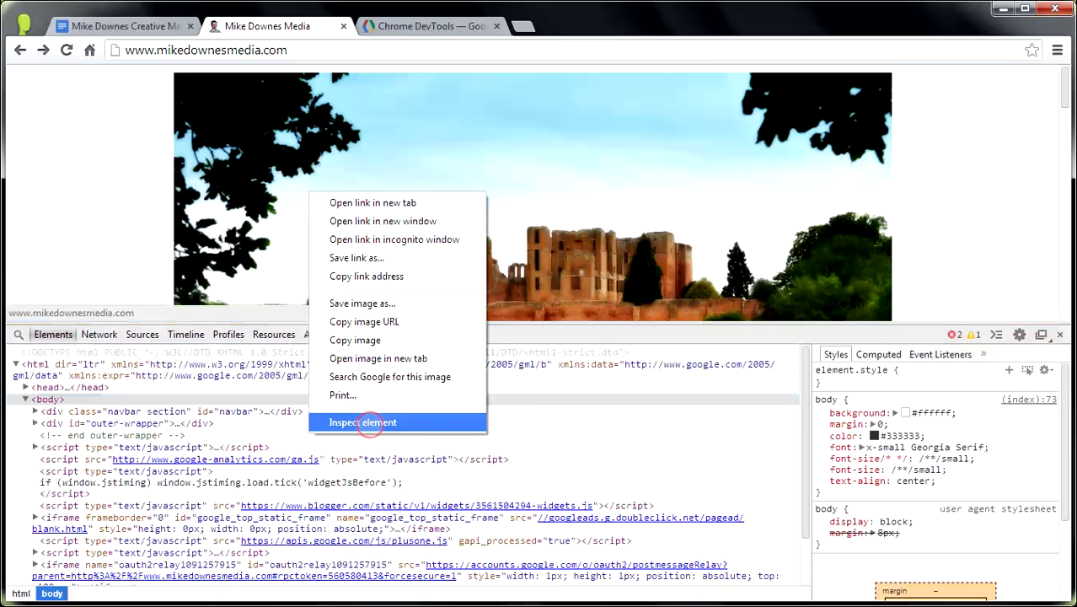
{"action": "left_click", "coordinate": [370, 424]}
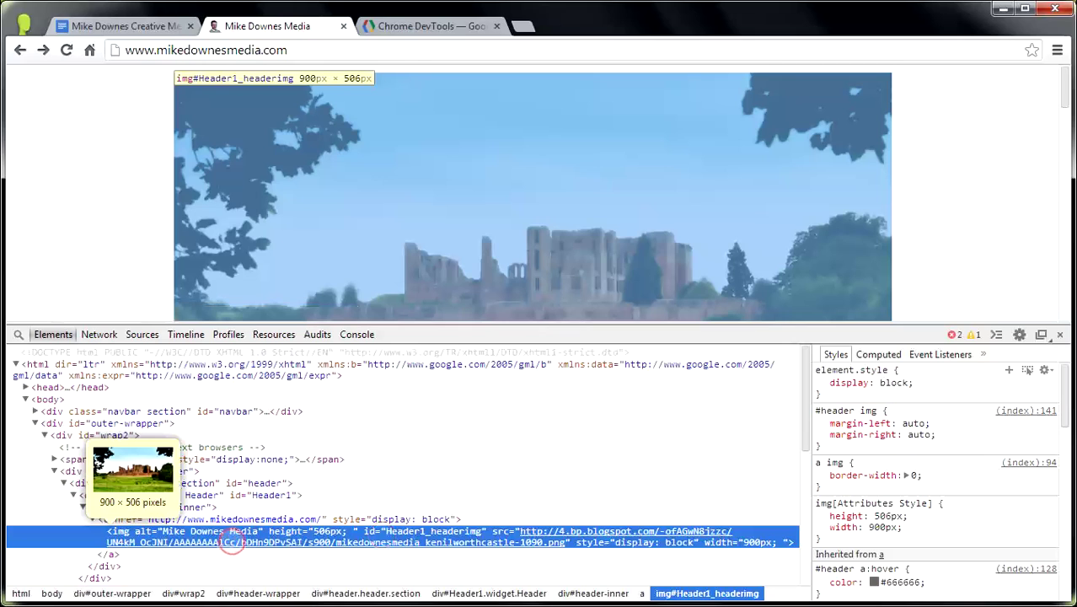
{"action": "key", "text": "ctrl+["}
{"action": "key", "text": "ctrl+["}
{"action": "key", "text": "ctrl+["}
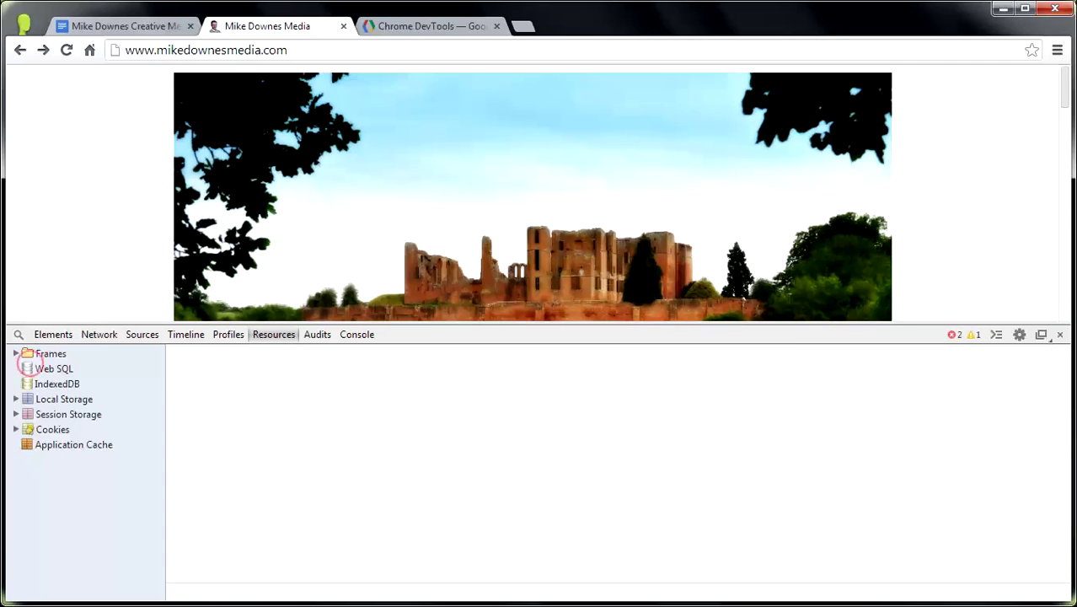
Step: Expand Frames > site frame > Images and preview clear.png, generate_204 and google_custom_search_watermark.gif
{"action": "left_click", "coordinate": [15, 353]}
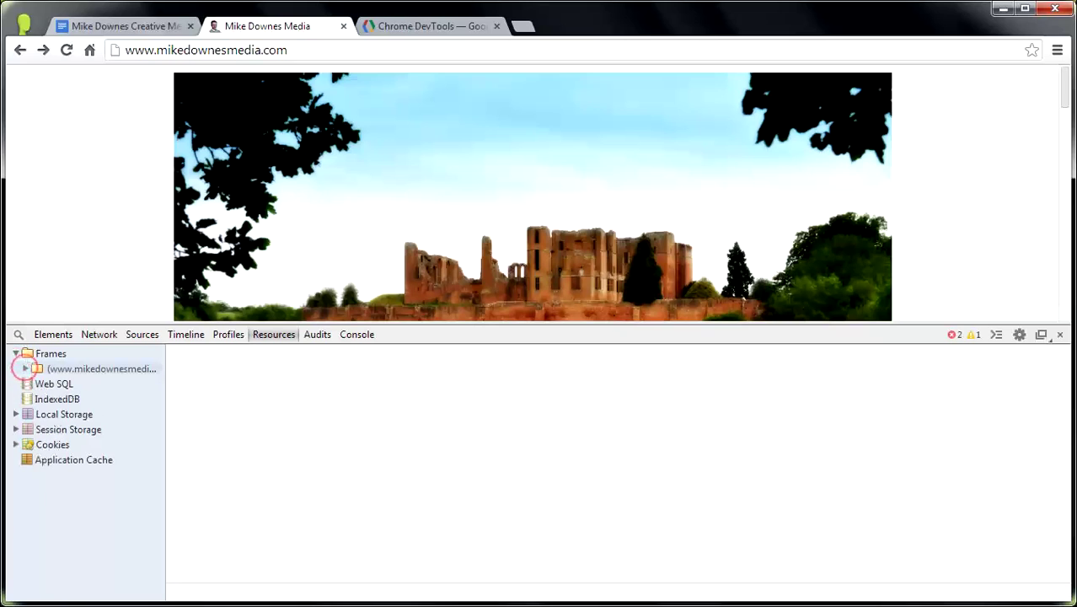
{"action": "left_click", "coordinate": [26, 368]}
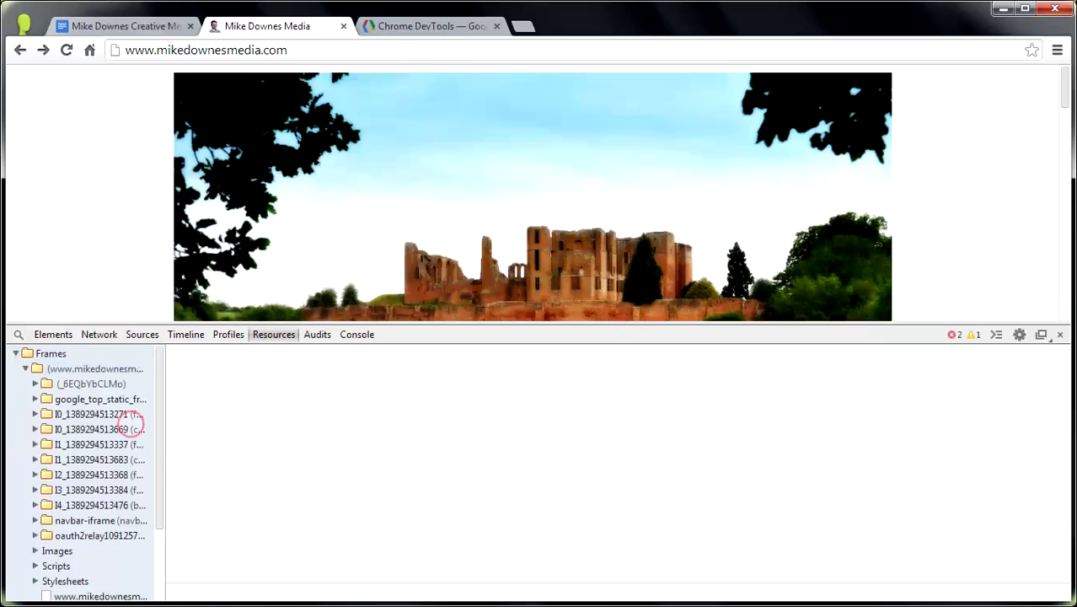
{"action": "left_click", "coordinate": [34, 550]}
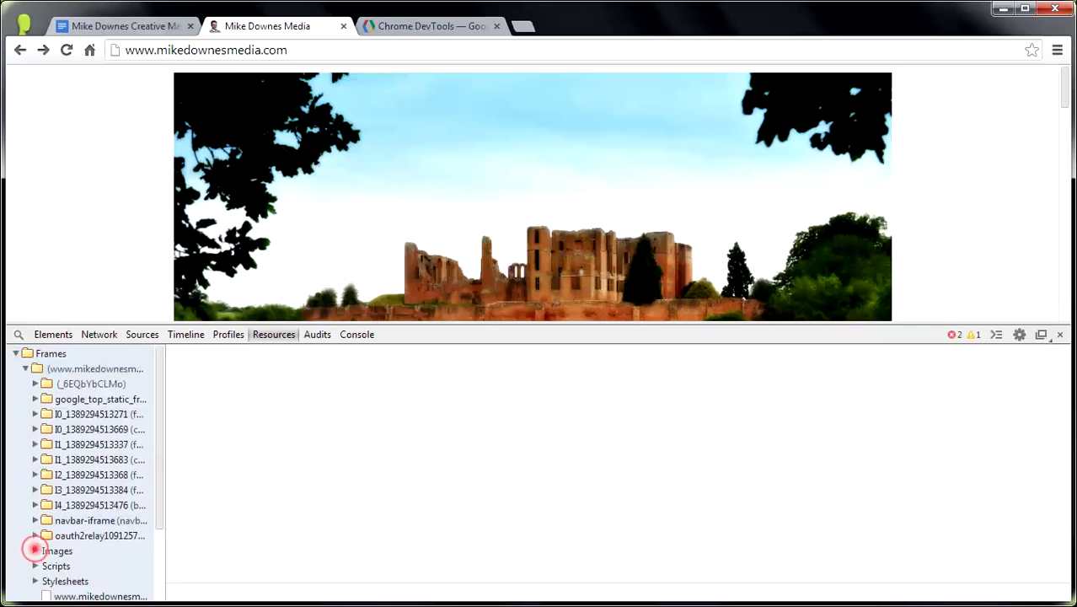
{"action": "left_click_drag", "start_coordinate": [158, 450], "coordinate": [162, 546]}
{"action": "left_click", "coordinate": [95, 376]}
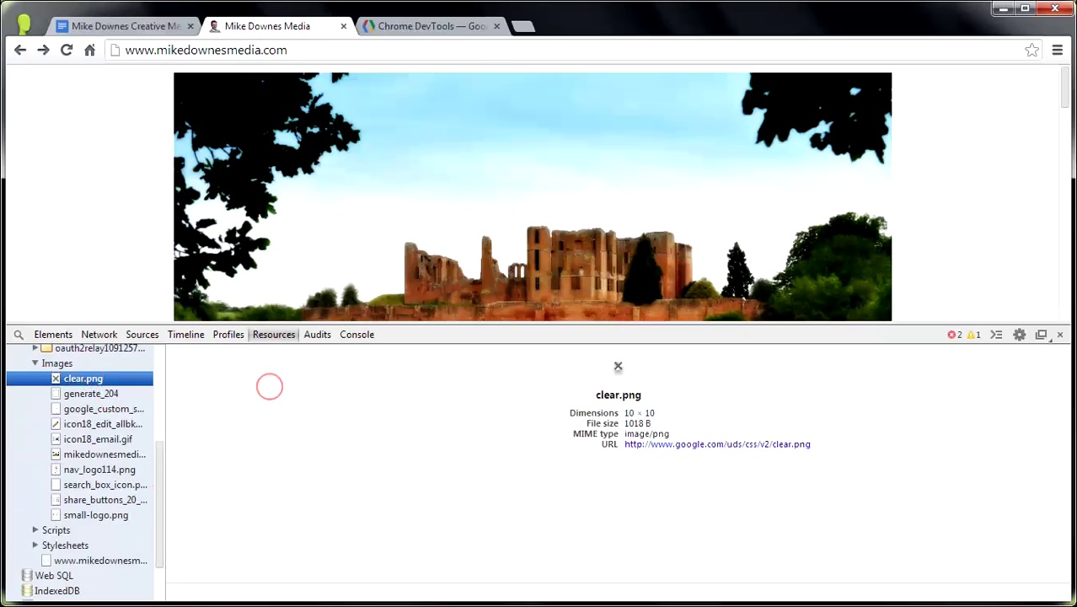
{"action": "key", "text": "Down"}
{"action": "key", "text": "Down"}
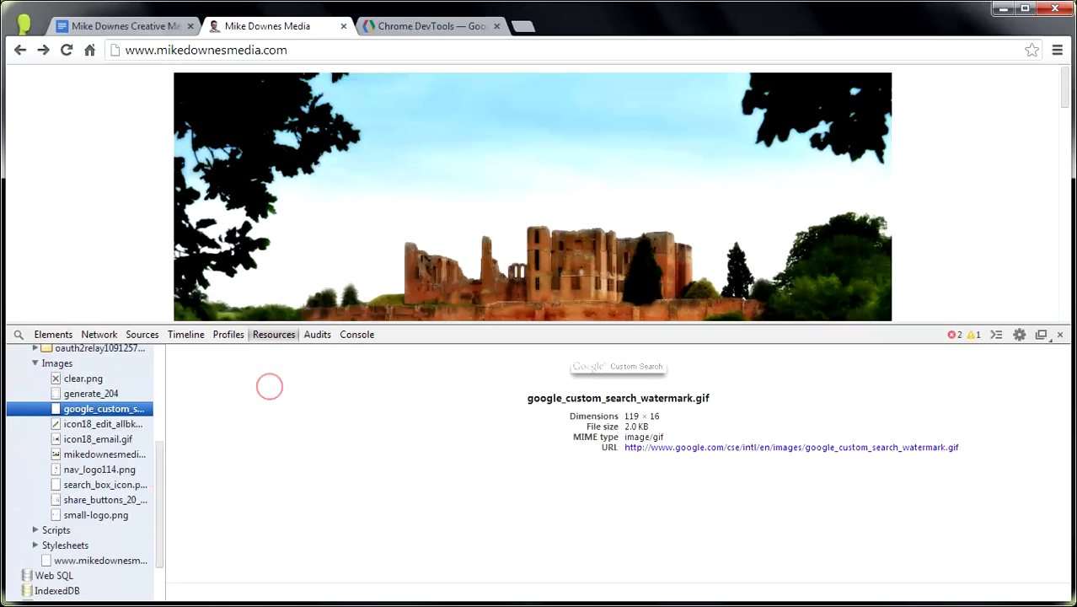
{"action": "key", "text": "Down"}
{"action": "key", "text": "Down"}
{"action": "key", "text": "Down"}
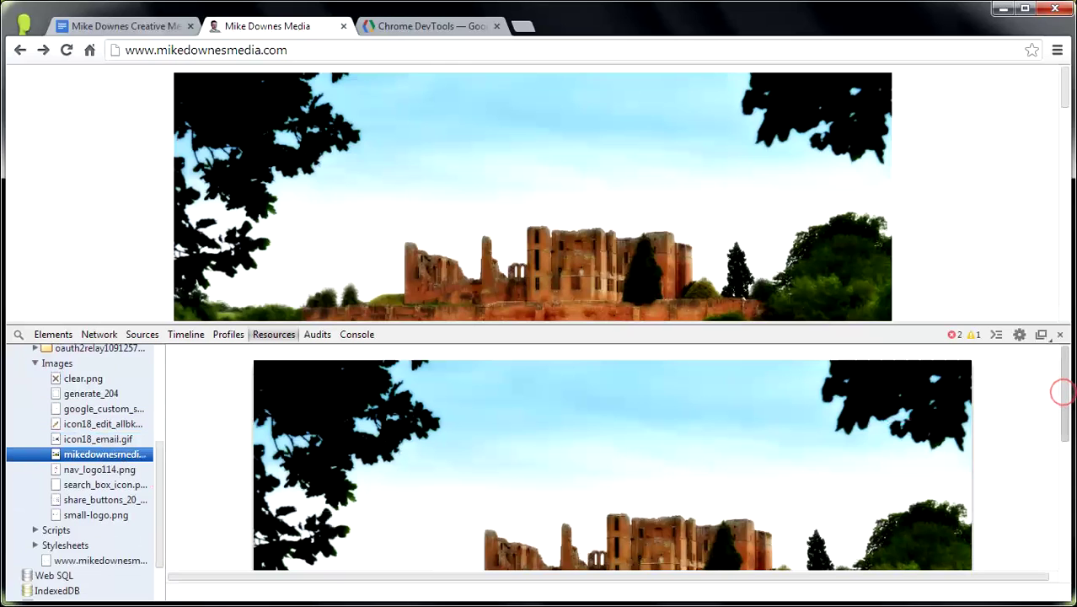
{"action": "left_click", "coordinate": [1062, 406]}
{"action": "left_click_drag", "start_coordinate": [1063, 406], "coordinate": [1059, 542]}
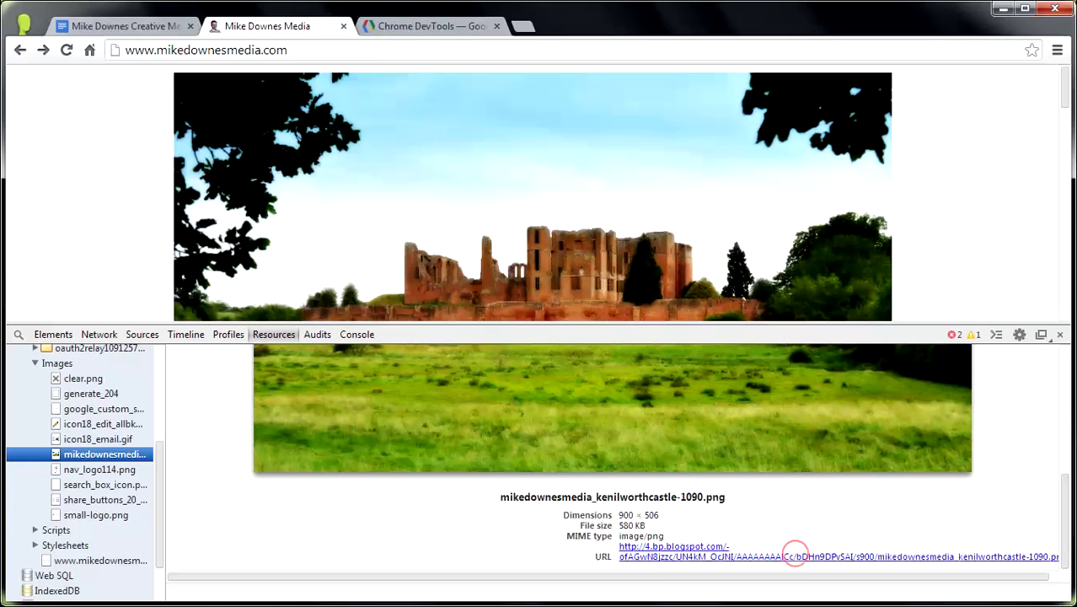
Step: Preview nav_logo114.png, the search box icon and share_buttons_20_2.png, then return to Elements
{"action": "left_click", "coordinate": [106, 469]}
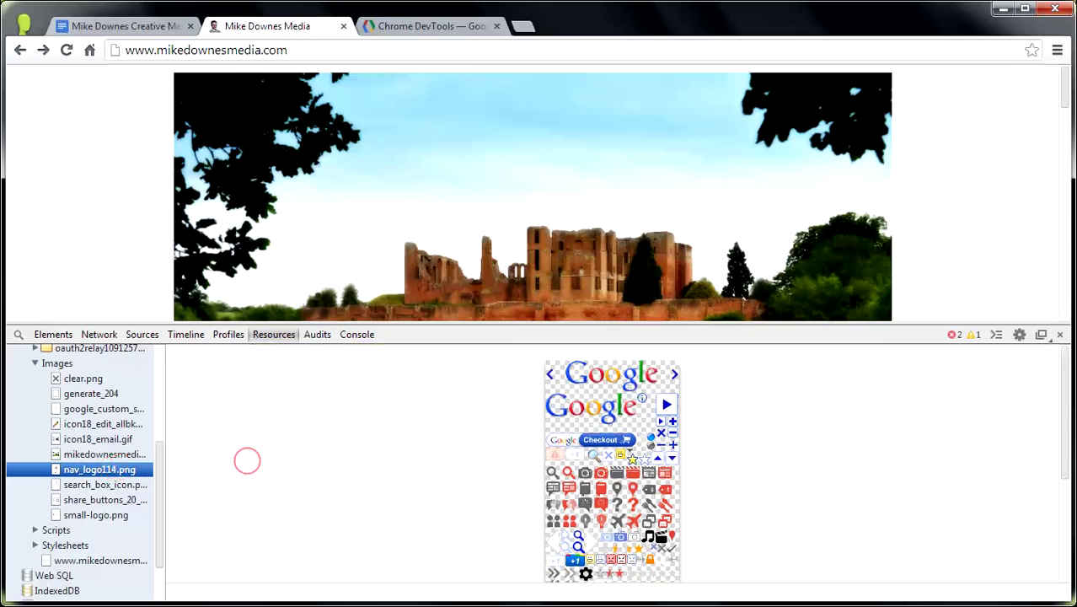
{"action": "key", "text": "Down"}
{"action": "key", "text": "Up"}
{"action": "key", "text": "Down"}
{"action": "key", "text": "Down"}
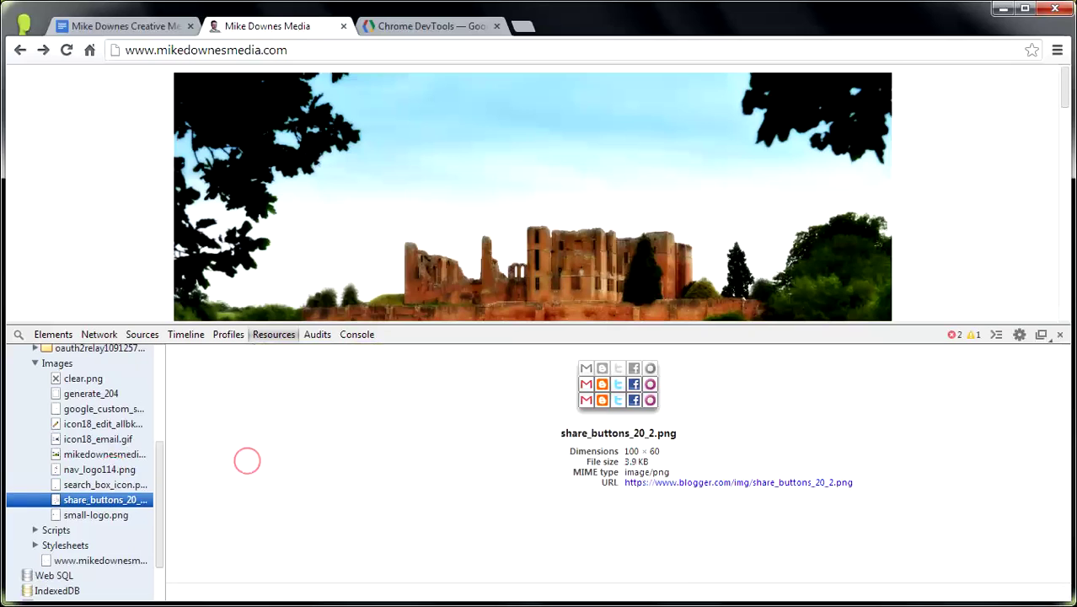
{"action": "key", "text": "Down"}
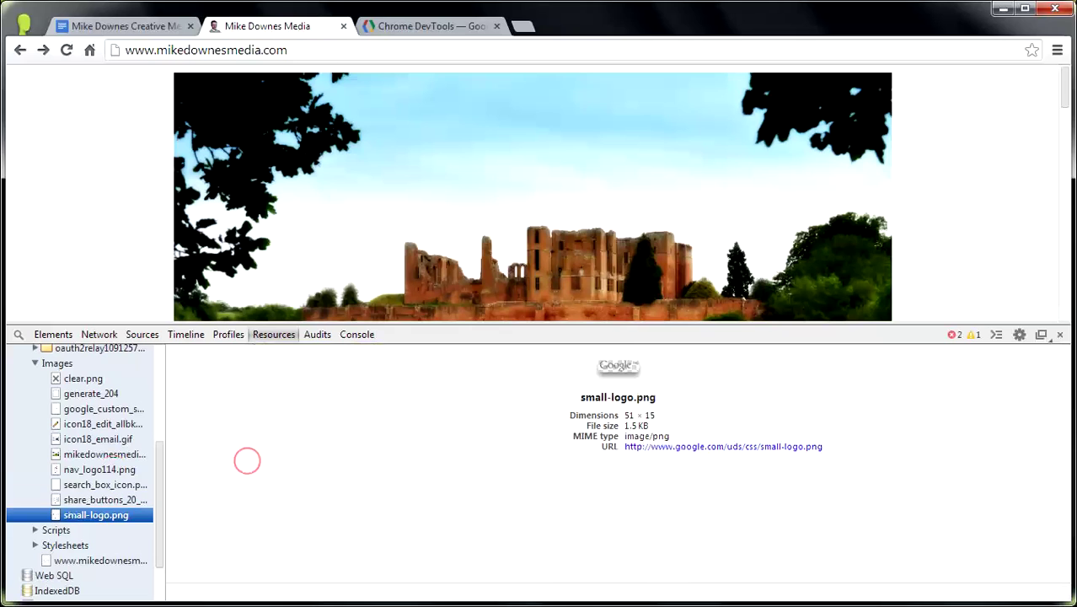
{"action": "key", "text": "Up"}
{"action": "key", "text": "Up"}
{"action": "key", "text": "Up"}
{"action": "key", "text": "Up"}
{"action": "key", "text": "Up"}
{"action": "key", "text": "Up"}
{"action": "key", "text": "Up"}
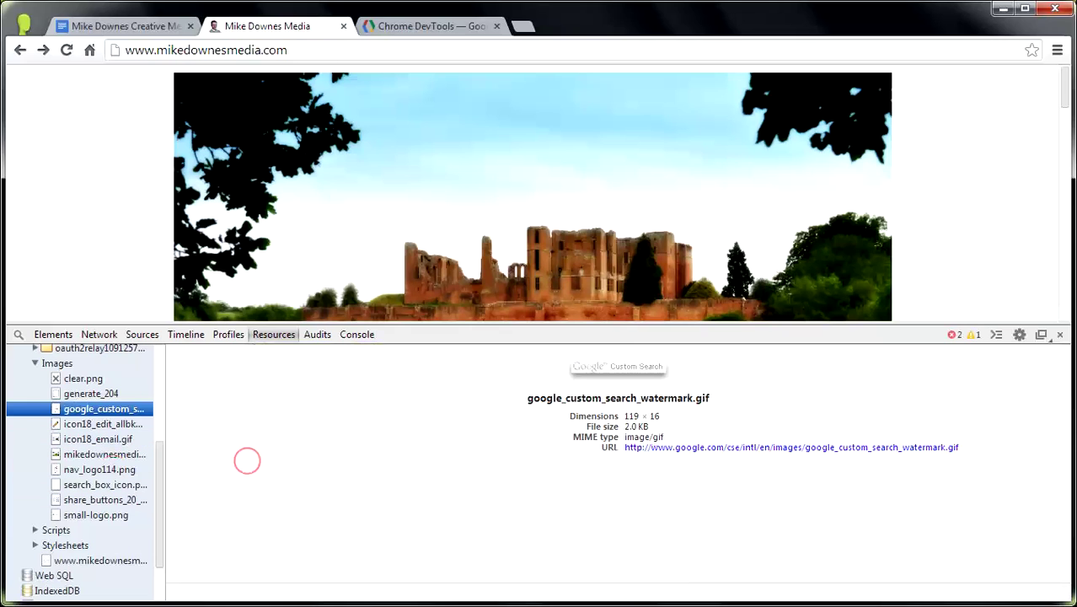
{"action": "left_click", "coordinate": [39, 332]}
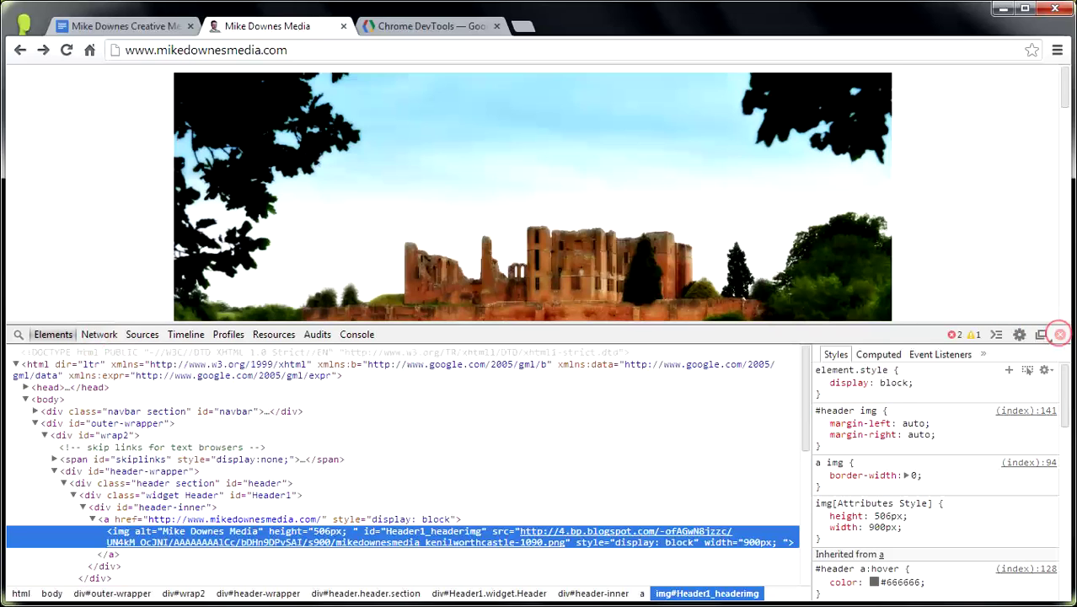
Step: Close the developer tools panel beneath the Mike Downes Media homepage
{"action": "left_click", "coordinate": [1059, 333]}
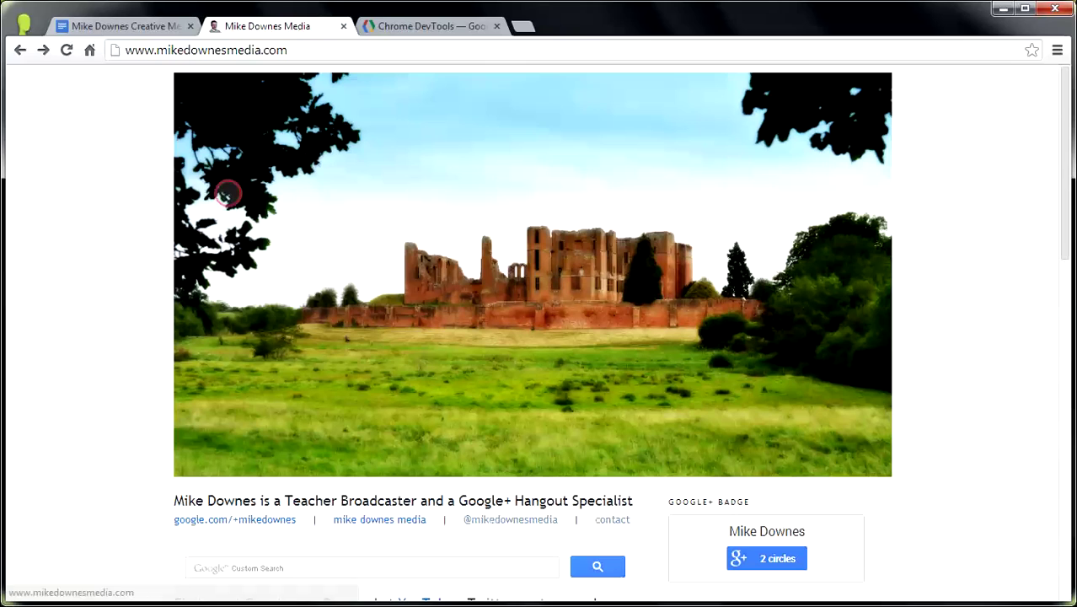
Step: Scroll down the homepage, open the teacher broadcaster post, and select the words 'Find me'
{"action": "scroll", "coordinate": [143, 241], "scroll_direction": "down", "scroll_amount": 4}
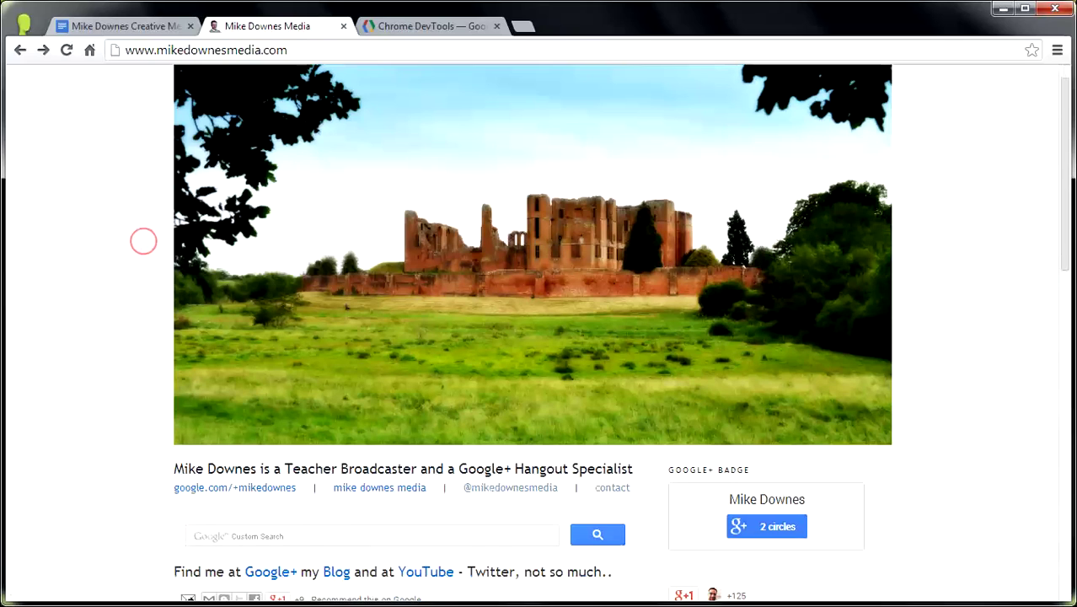
{"action": "scroll", "coordinate": [143, 241], "scroll_direction": "down", "scroll_amount": 1}
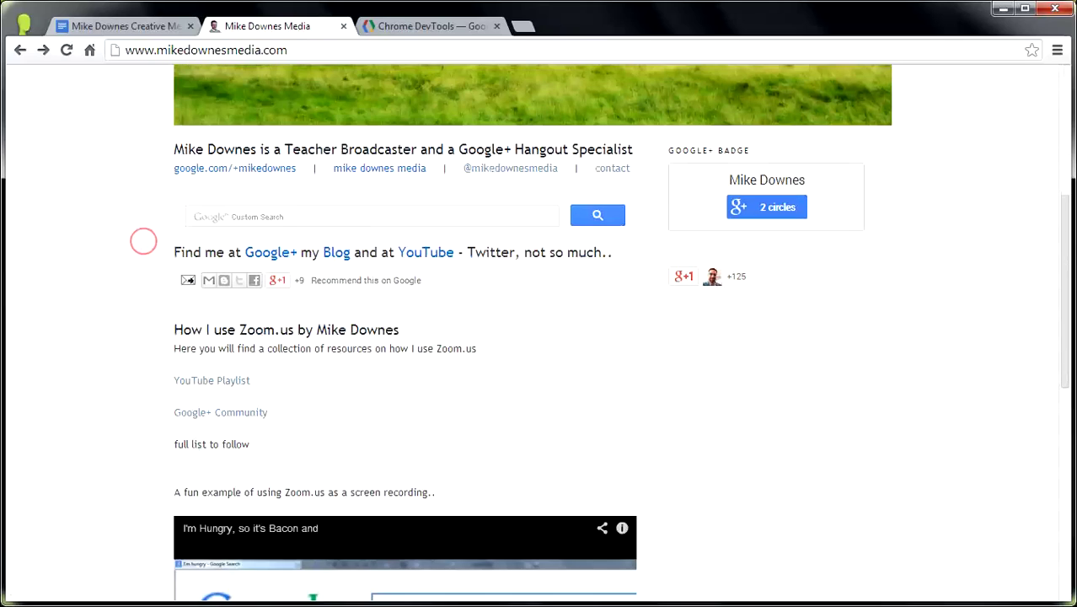
{"action": "scroll", "coordinate": [144, 240], "scroll_direction": "down", "scroll_amount": 1}
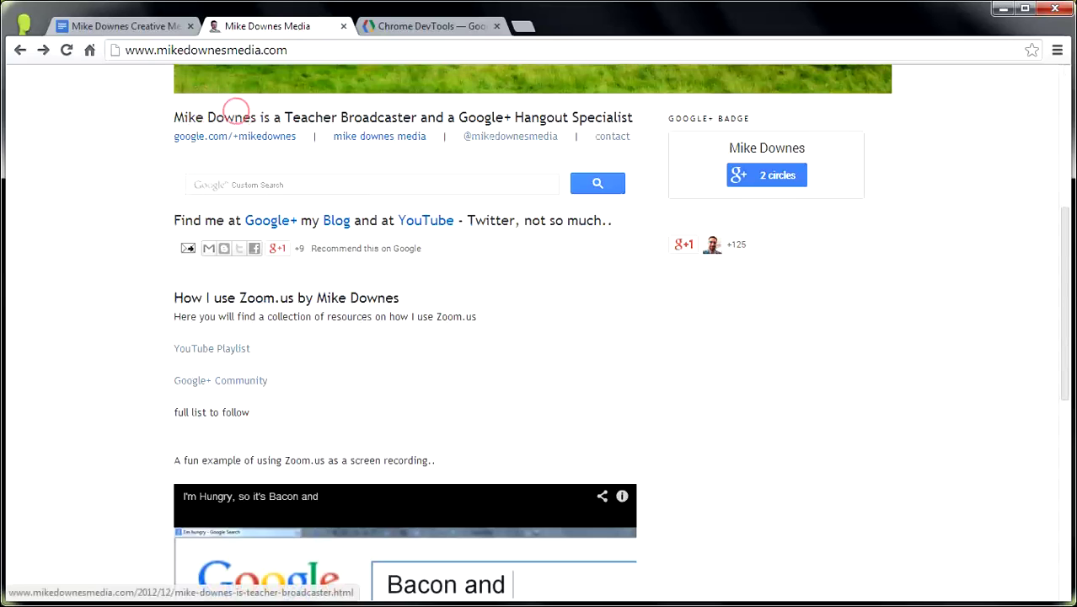
{"action": "left_click", "coordinate": [236, 112]}
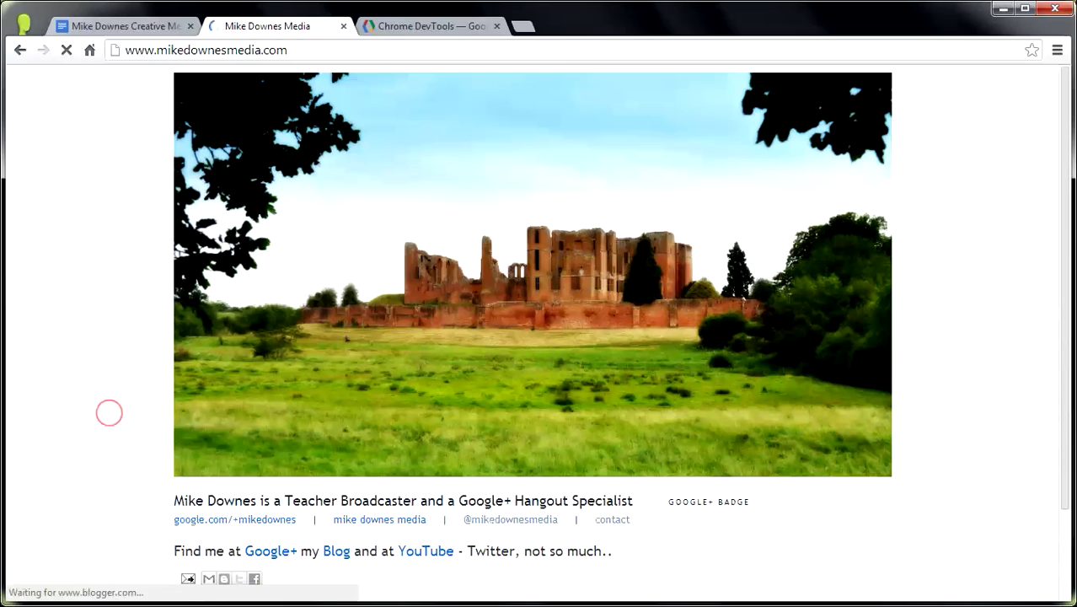
{"action": "scroll", "coordinate": [221, 493], "scroll_direction": "down", "scroll_amount": 2}
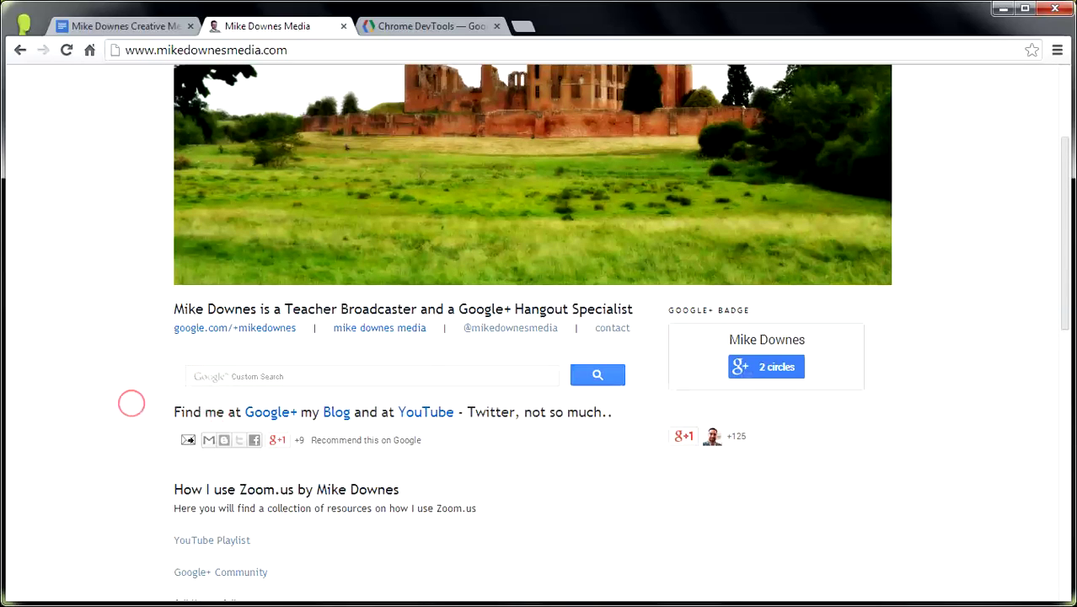
{"action": "left_click_drag", "start_coordinate": [173, 411], "coordinate": [202, 411]}
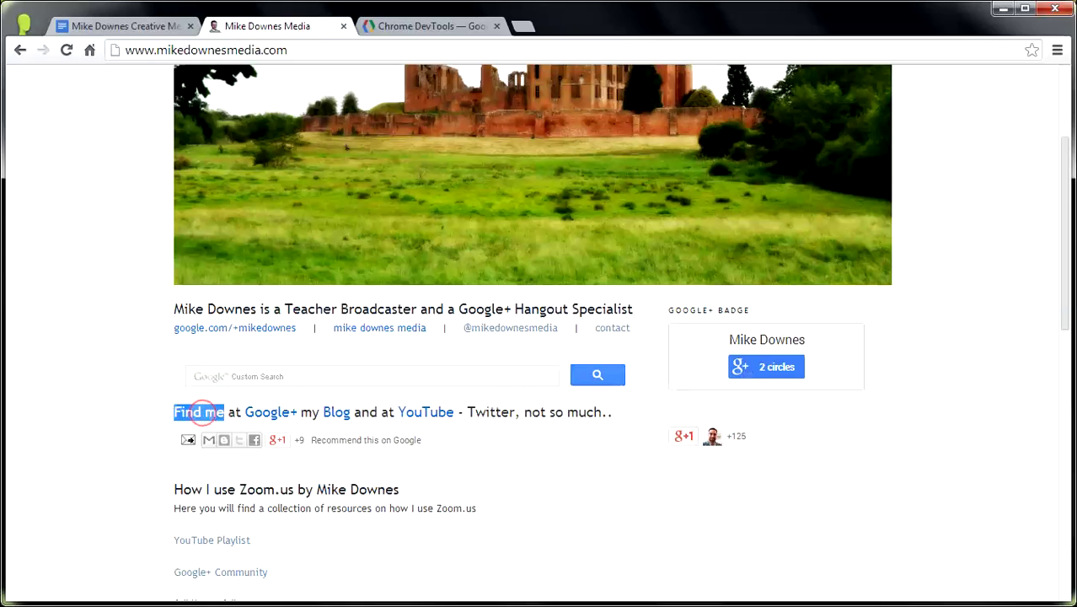
Step: Inspect the 'Find me' span and highlight its inherited Trebuchet MS, sans-serif font-family
{"action": "right_click", "coordinate": [202, 411]}
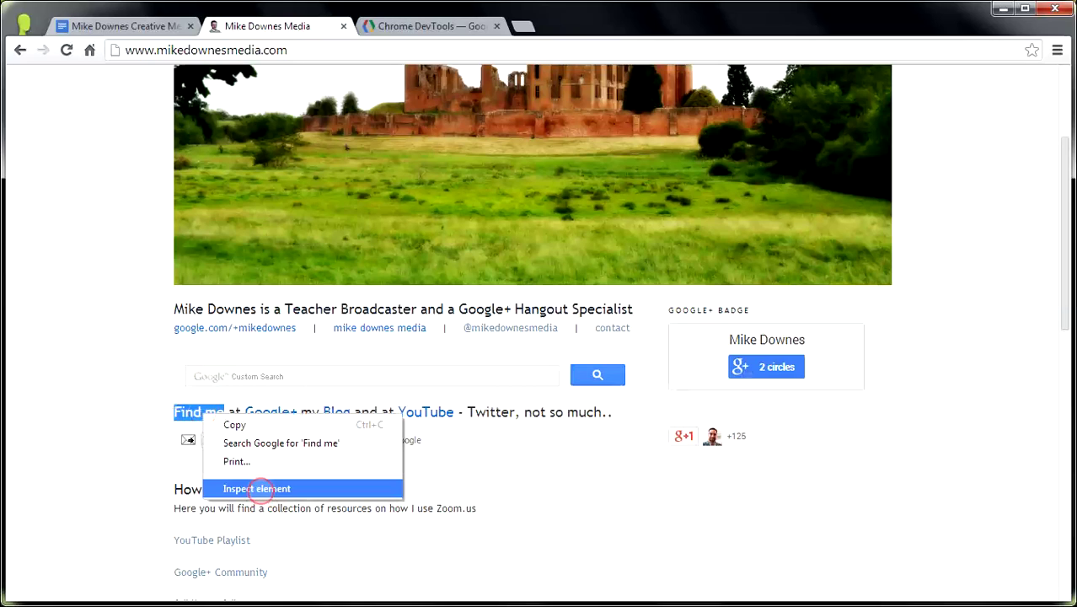
{"action": "left_click", "coordinate": [258, 488]}
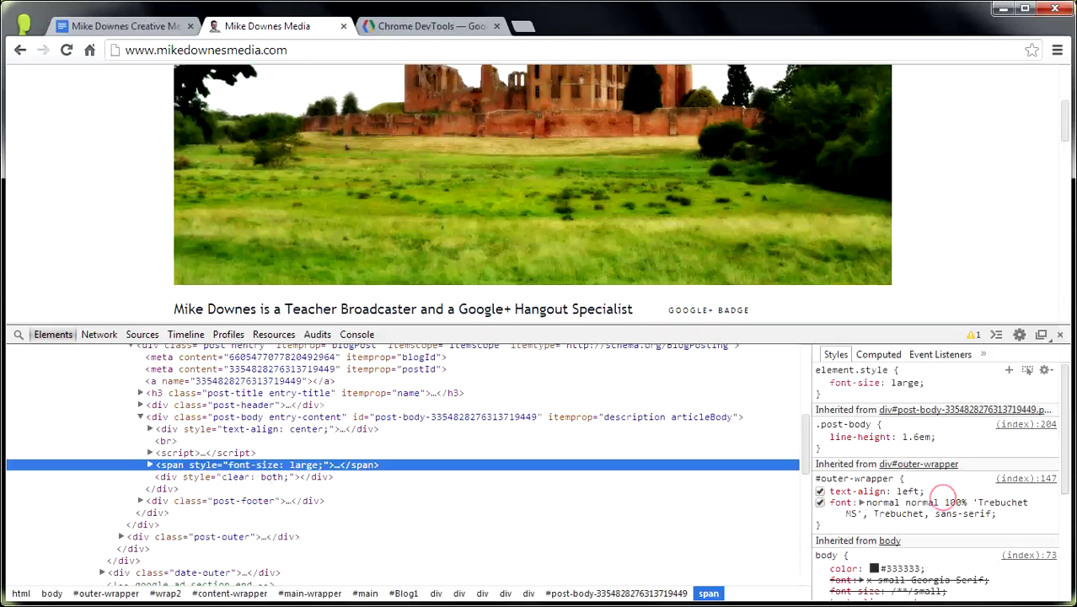
{"action": "left_click_drag", "start_coordinate": [979, 501], "coordinate": [1015, 515]}
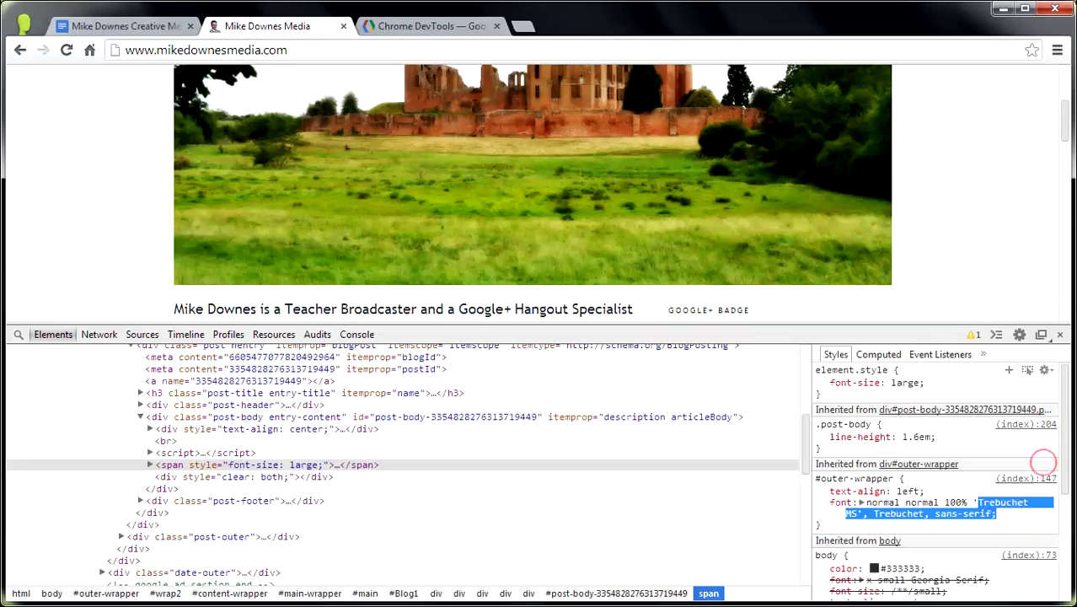
{"action": "left_click_drag", "start_coordinate": [1066, 463], "coordinate": [1063, 558]}
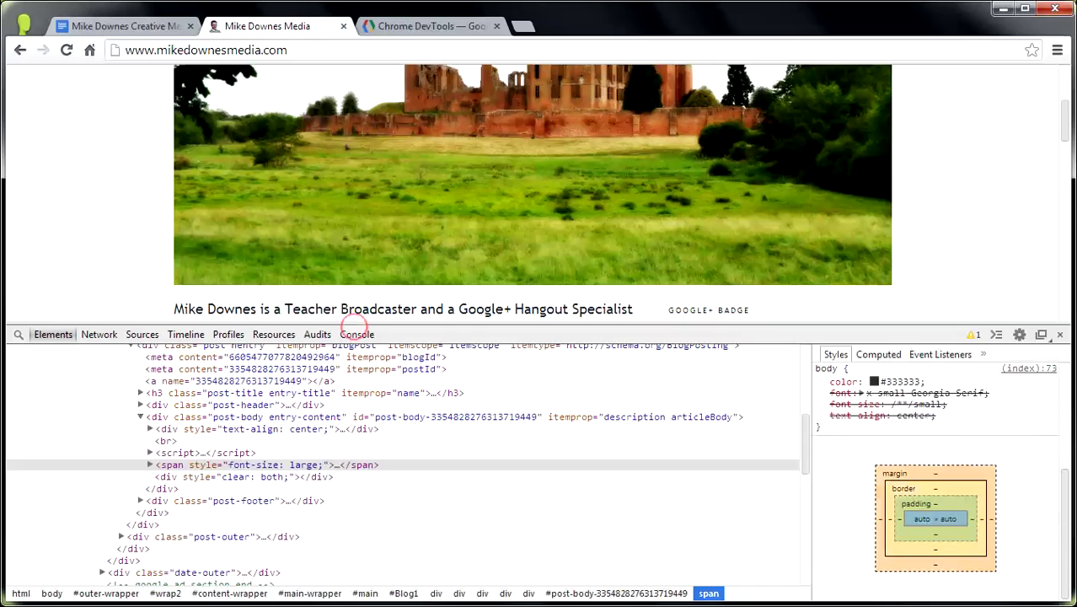
Step: View the deprecation warning in the Console, then close DevTools
{"action": "left_click", "coordinate": [354, 334]}
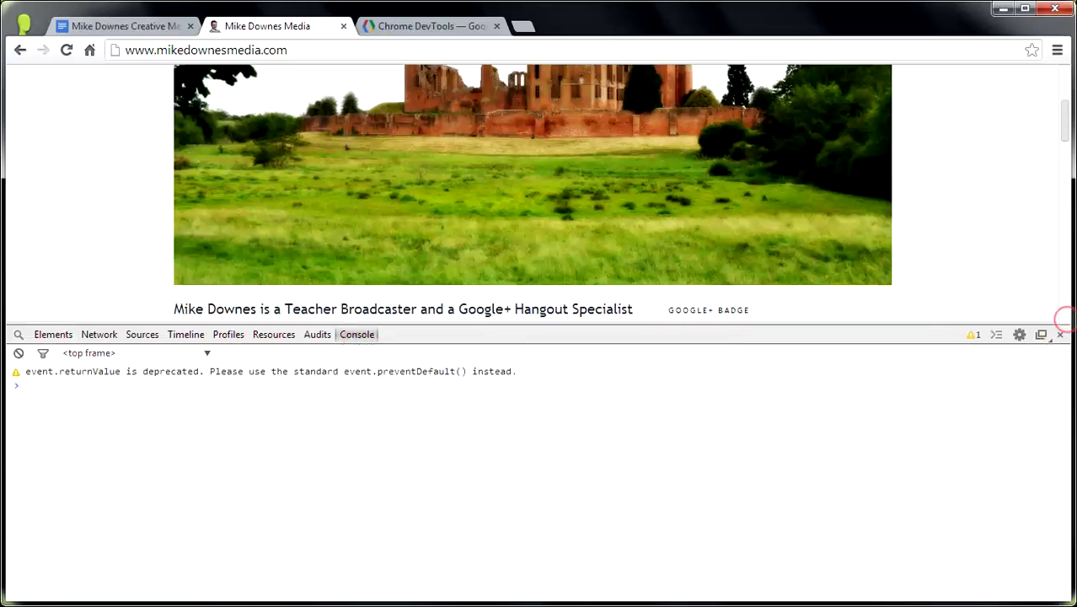
{"action": "left_click", "coordinate": [1058, 334]}
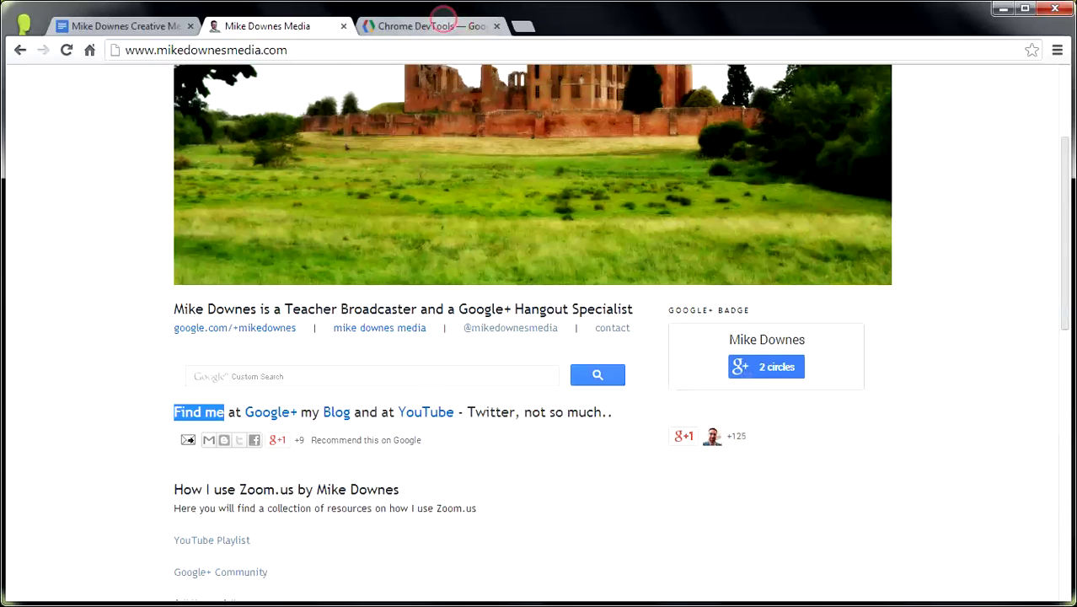
Step: Glance at the Chrome DevTools docs, then the Docs topic notes, then return to Mike Downes Media
{"action": "left_click", "coordinate": [443, 21]}
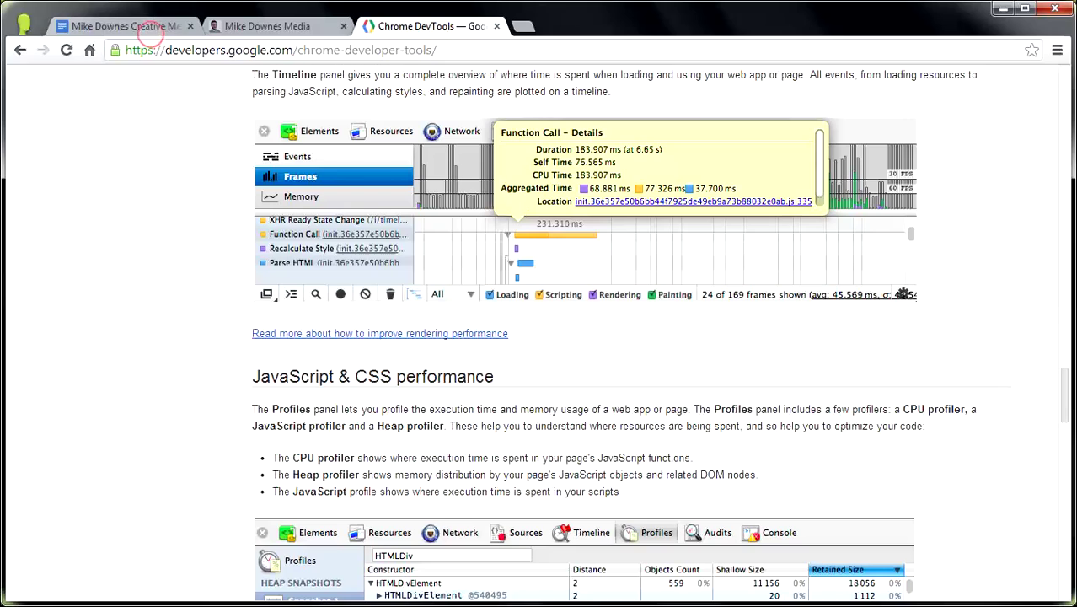
{"action": "left_click", "coordinate": [125, 25]}
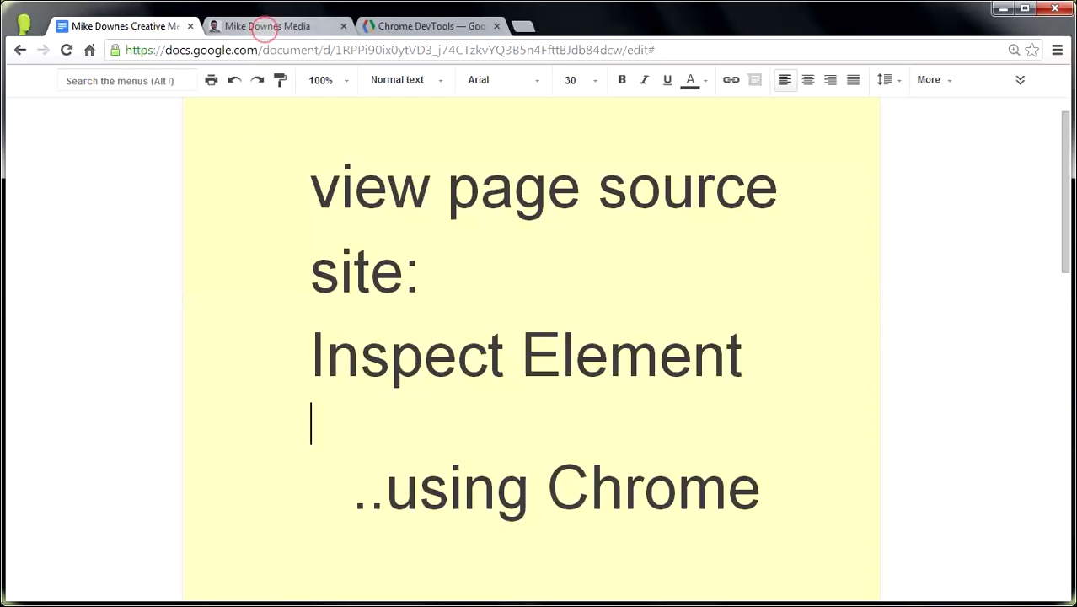
{"action": "left_click", "coordinate": [264, 32]}
Step: Clear the Find me selection on the Mike Downes Media homepage and dismiss the page menu
{"action": "left_click", "coordinate": [141, 195]}
{"action": "right_click", "coordinate": [143, 197]}
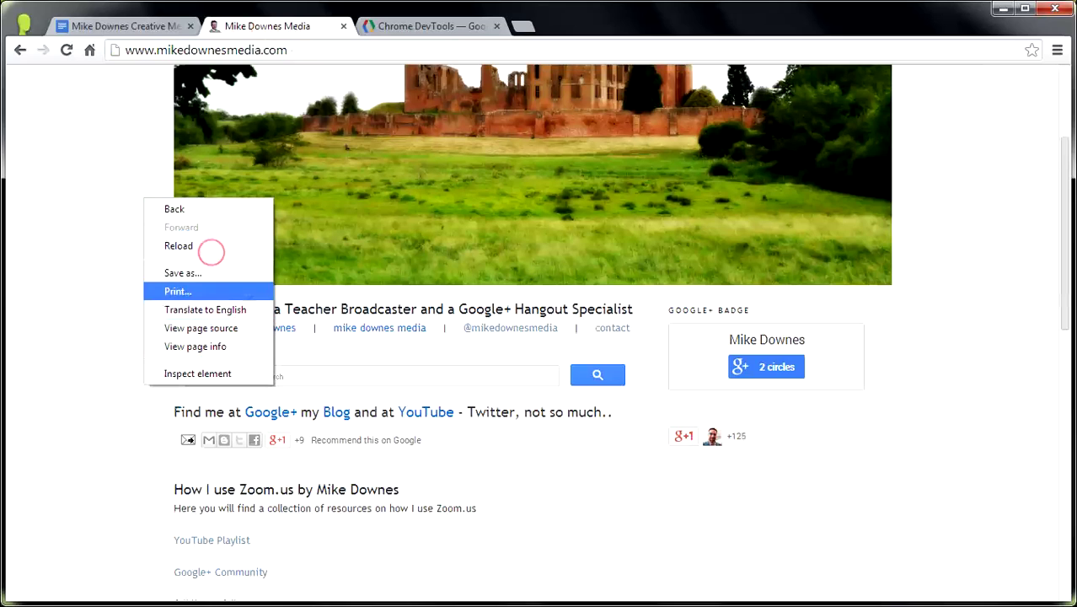
{"action": "left_click", "coordinate": [127, 25]}
Step: Check the Docs topic notes, then return to the homepage with the cursor in its web address
{"action": "left_click", "coordinate": [126, 25]}
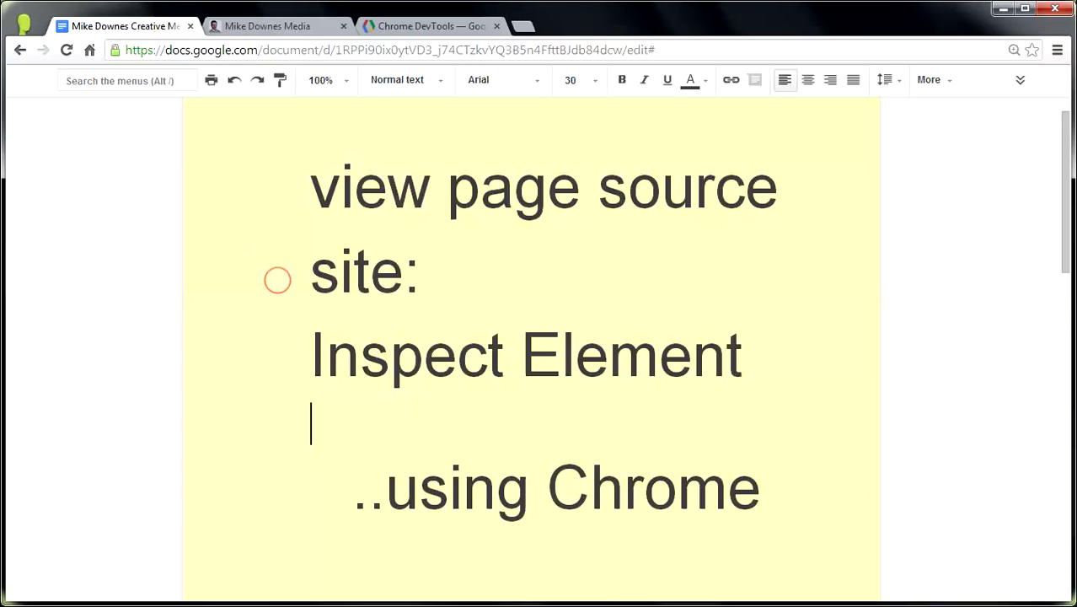
{"action": "left_click", "coordinate": [226, 26]}
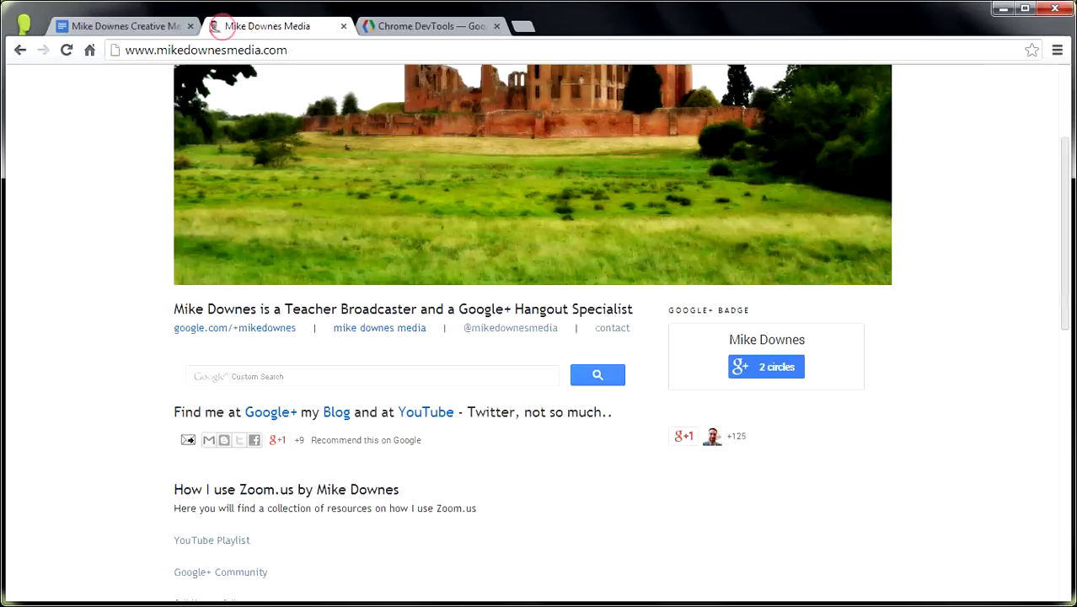
{"action": "left_click", "coordinate": [206, 48]}
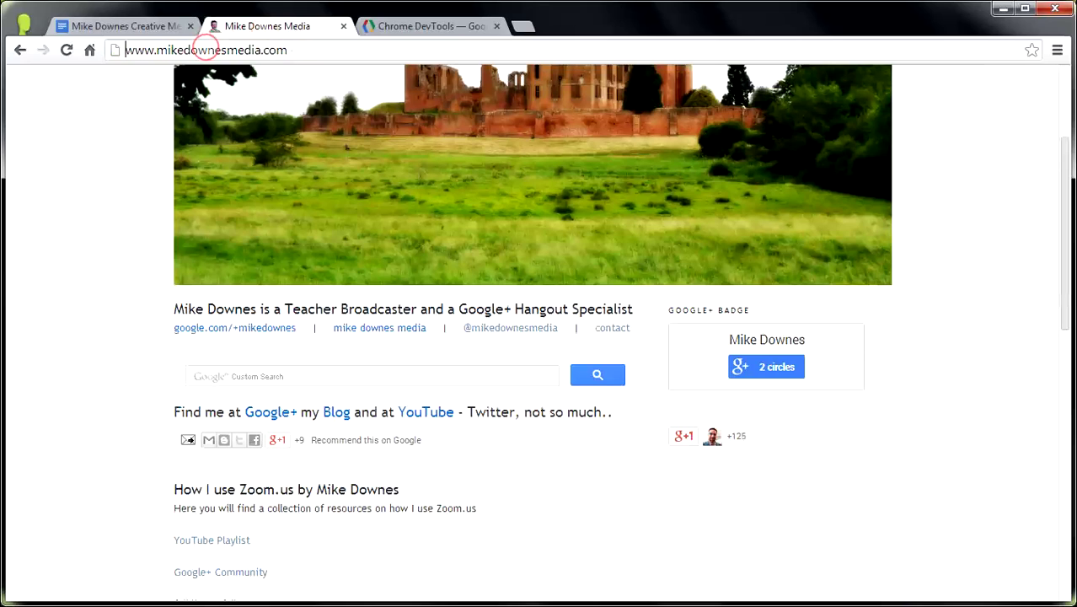
{"action": "key", "text": "Home"}
{"action": "type", "text": "site:"}
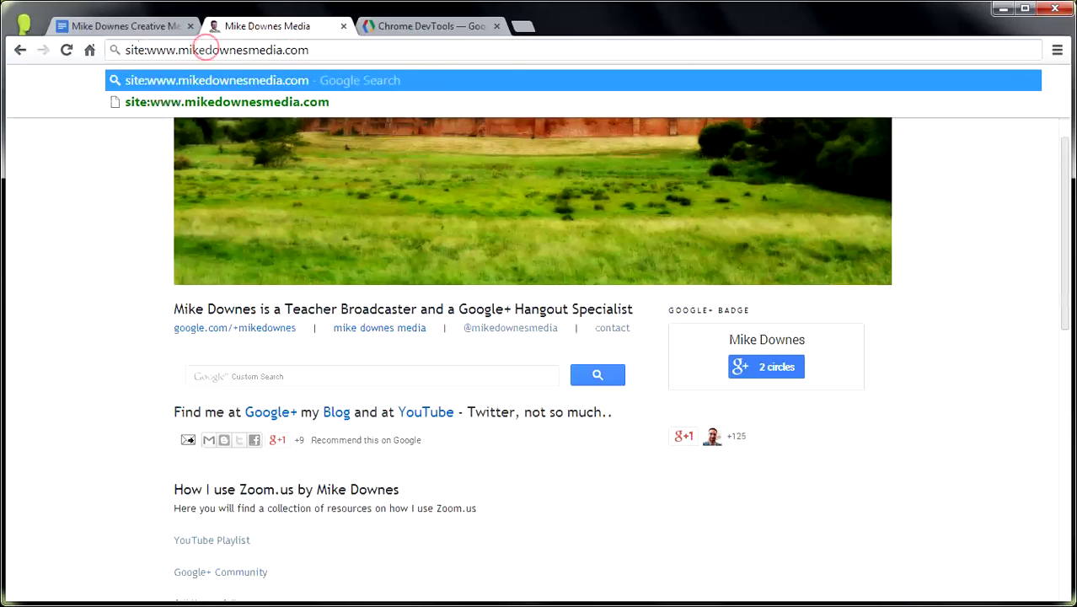
{"action": "key", "text": "Return"}
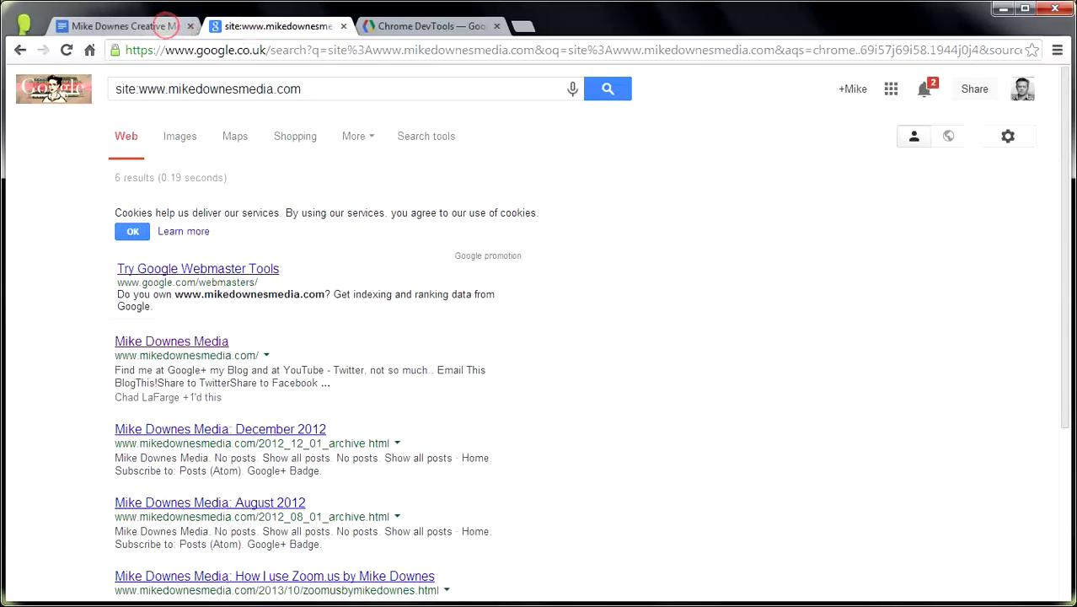
{"action": "left_click", "coordinate": [166, 24]}
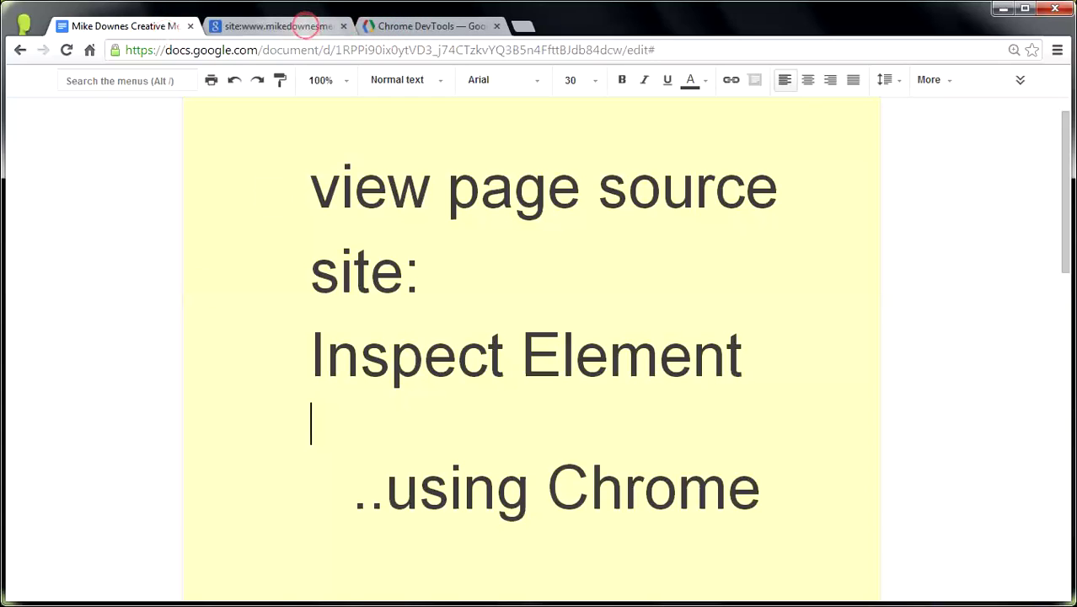
{"action": "left_click", "coordinate": [305, 26]}
Step: Go back to the Mike Downes Media page, Inspect element on its body, then return to the Docs notes
{"action": "left_click", "coordinate": [19, 50]}
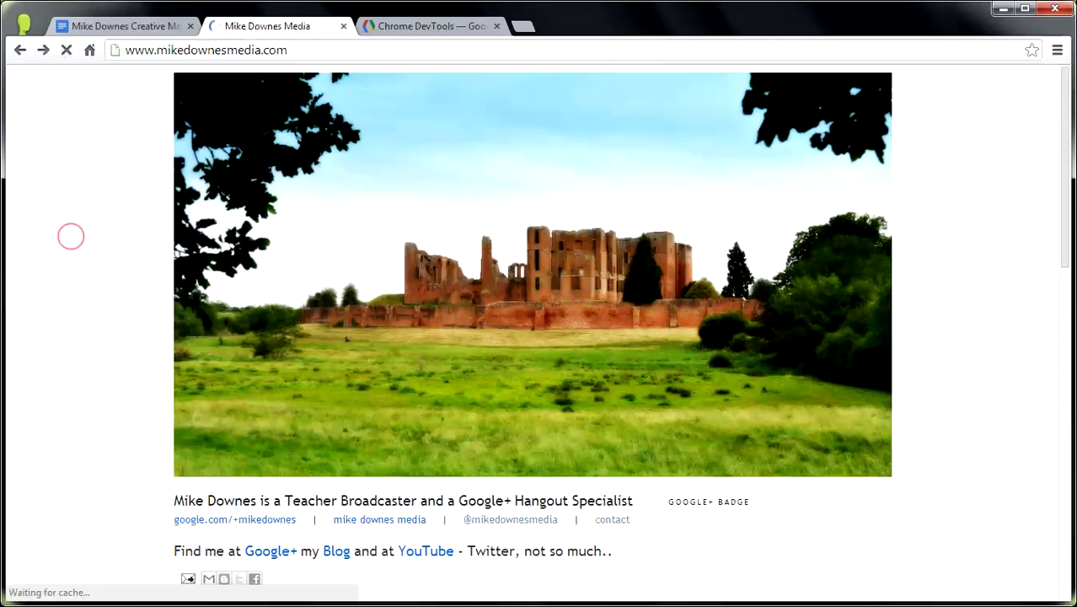
{"action": "right_click", "coordinate": [71, 236]}
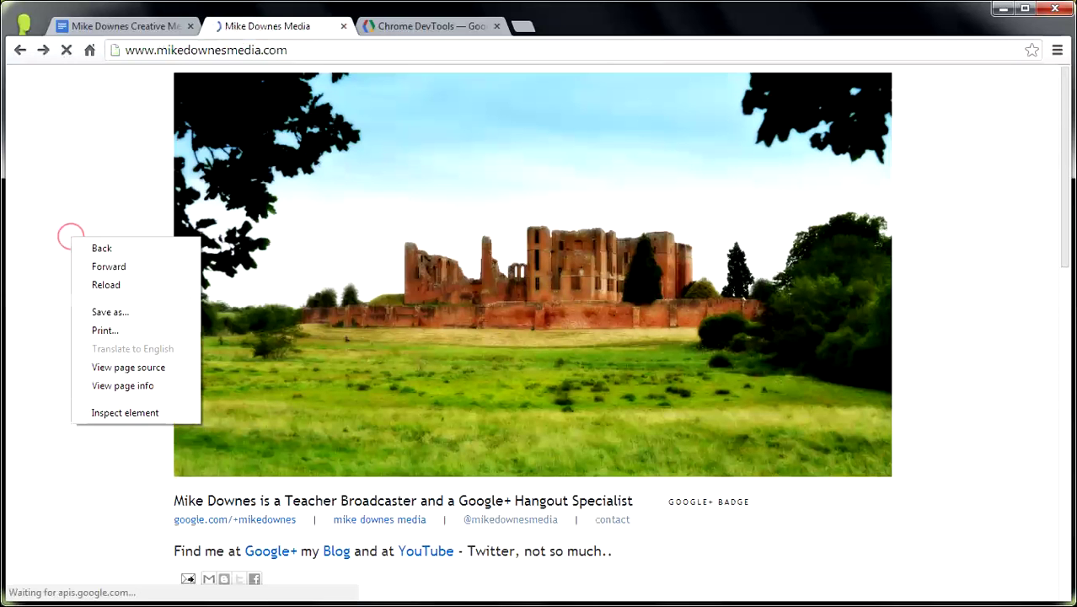
{"action": "left_click", "coordinate": [148, 412]}
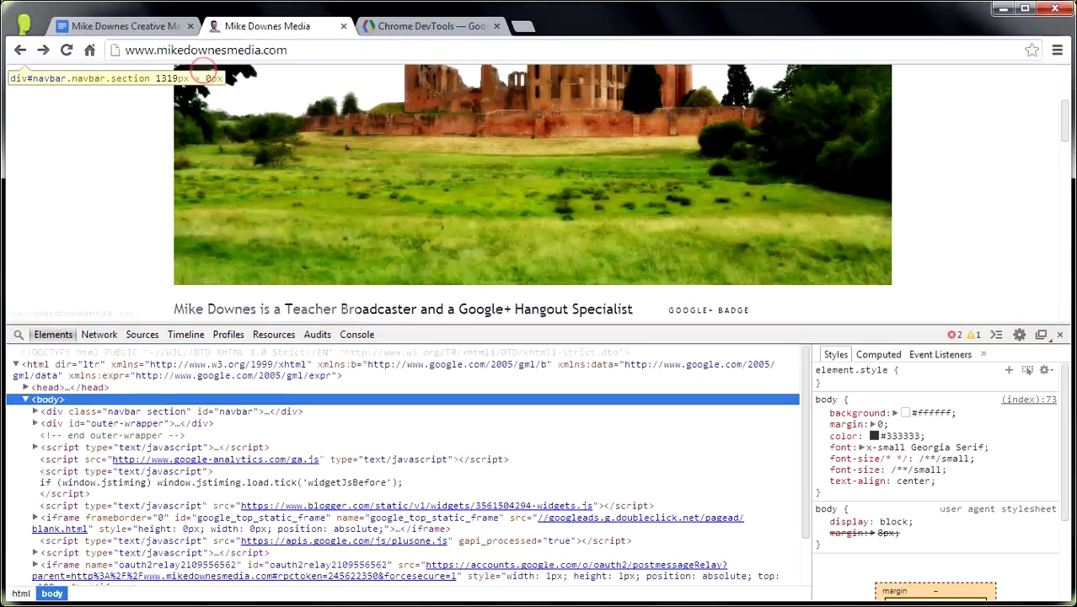
{"action": "left_click", "coordinate": [132, 24]}
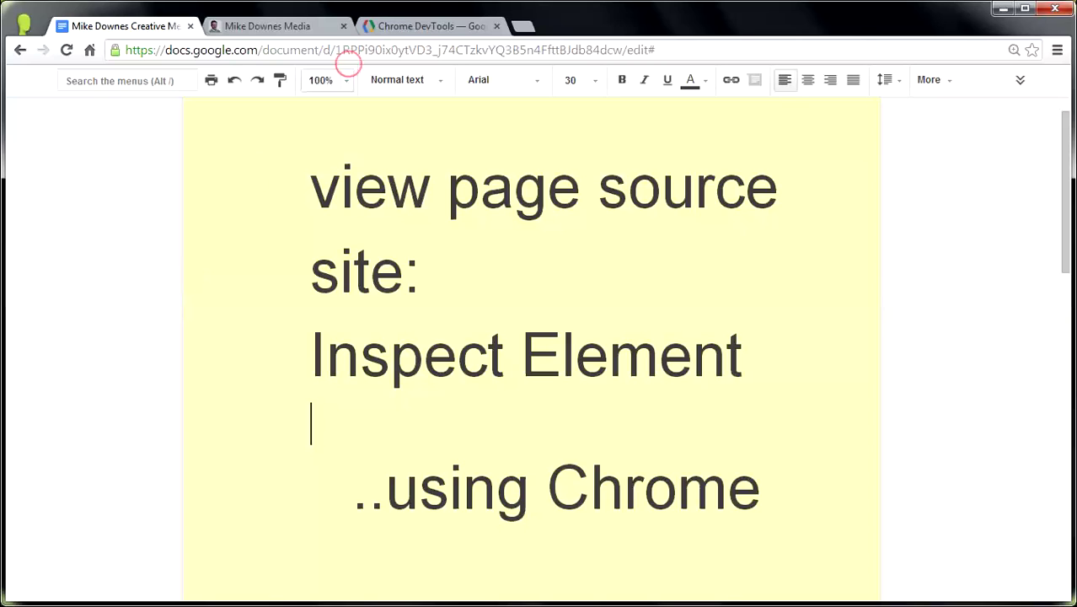
Step: Show the Chrome DevTools docs scrolled to the top, with the Debug the Web banner and Overview
{"action": "left_click", "coordinate": [392, 15]}
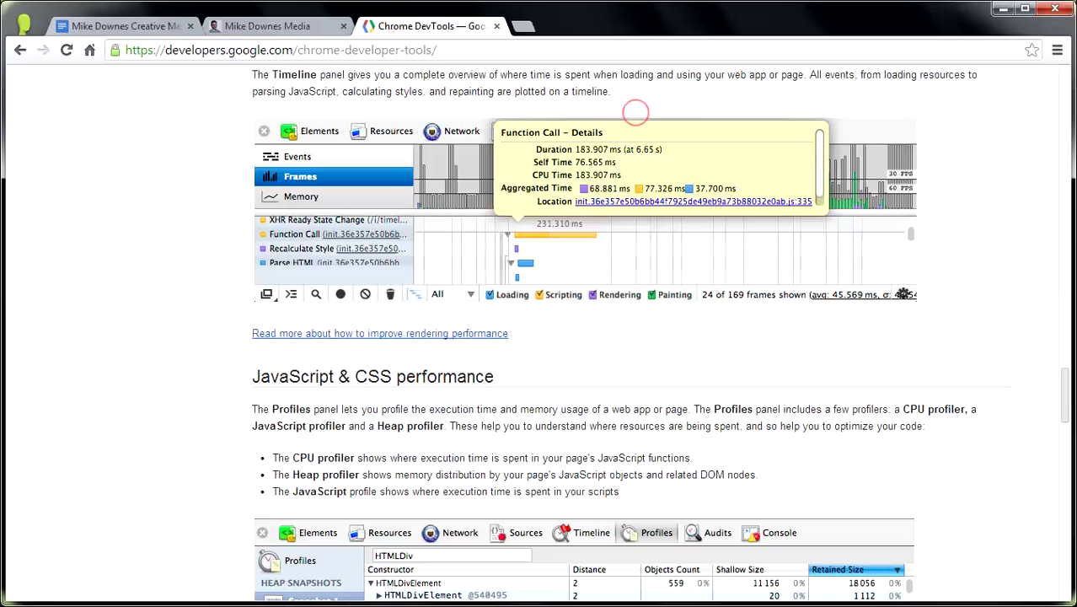
{"action": "left_click", "coordinate": [1060, 206]}
{"action": "left_click_drag", "start_coordinate": [1060, 207], "coordinate": [1050, 91]}
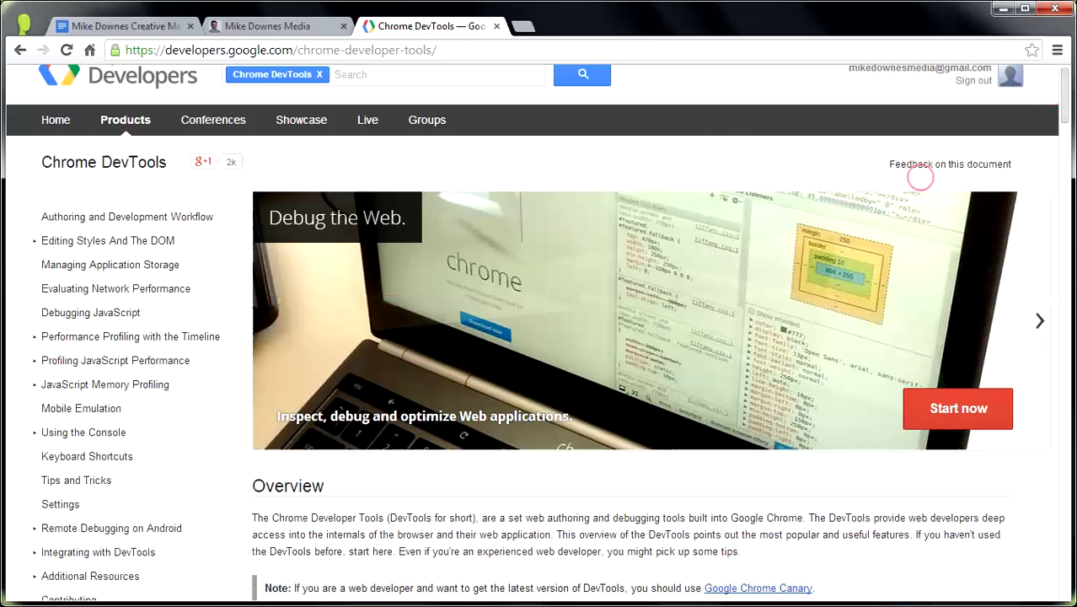
{"action": "left_click", "coordinate": [1062, 93]}
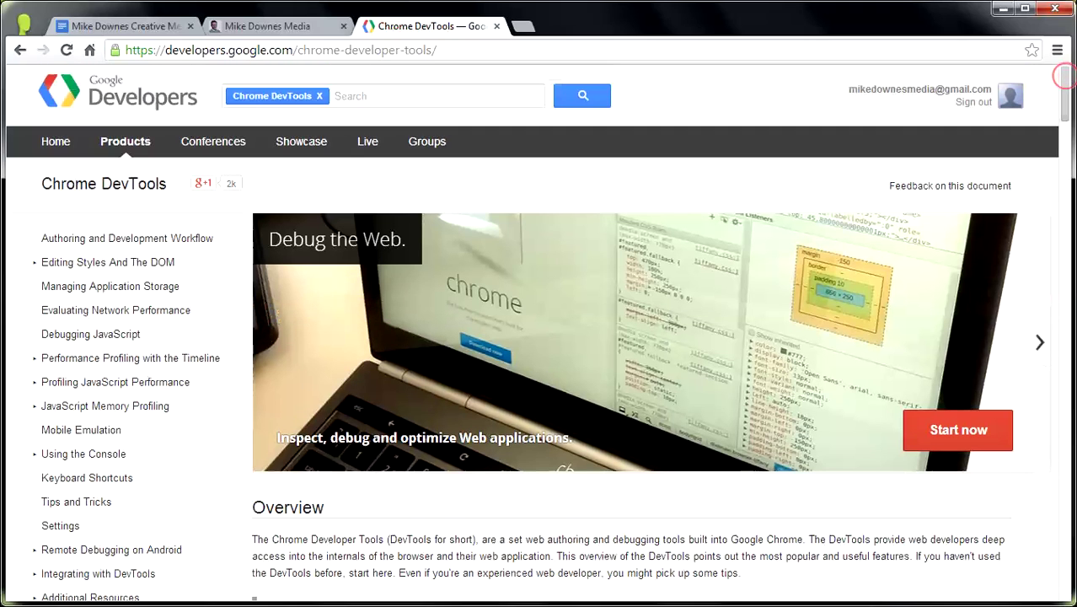